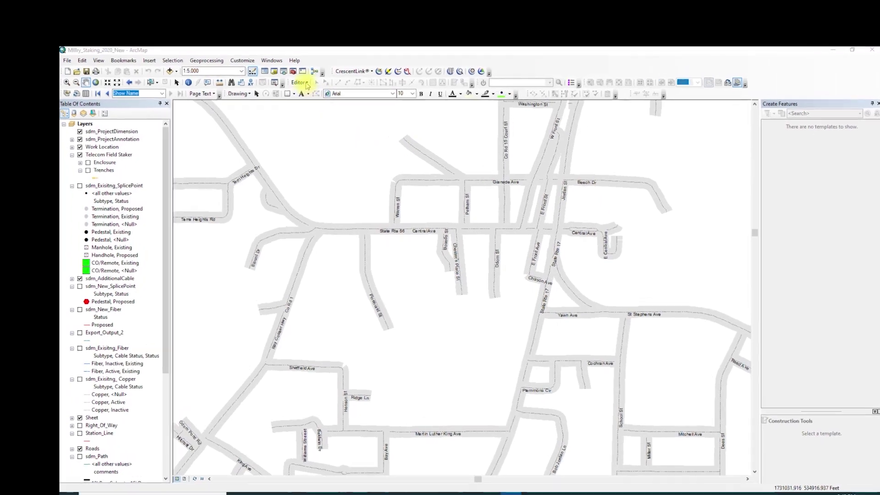
Start editing CrescentLink.gdb, continue past the warnings, and open the Work Order Manager.
click(281, 65)
click(370, 117)
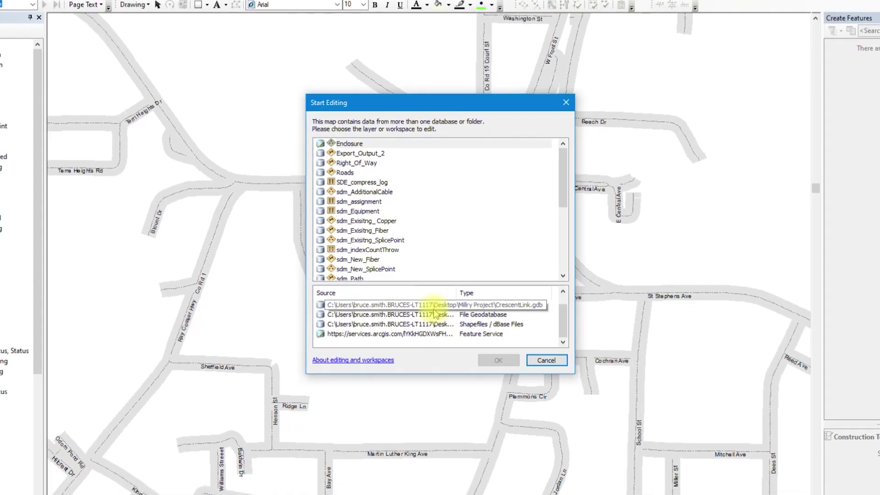
click(434, 308)
click(502, 366)
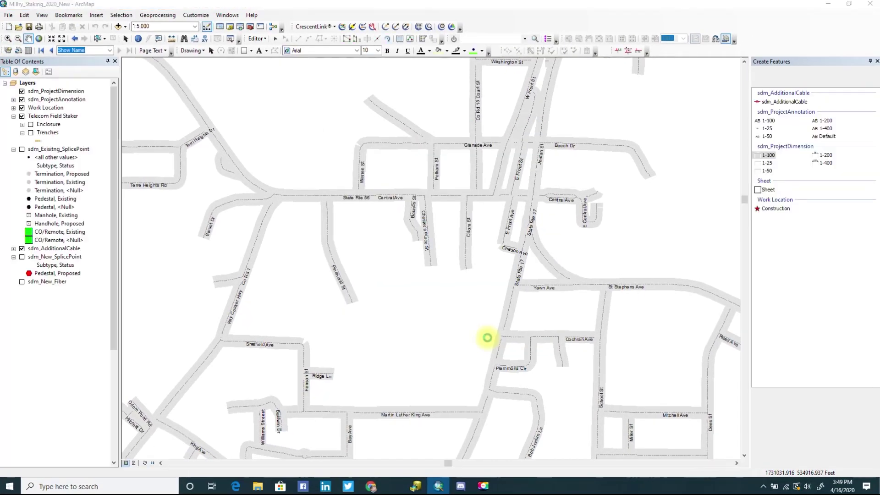
click(489, 340)
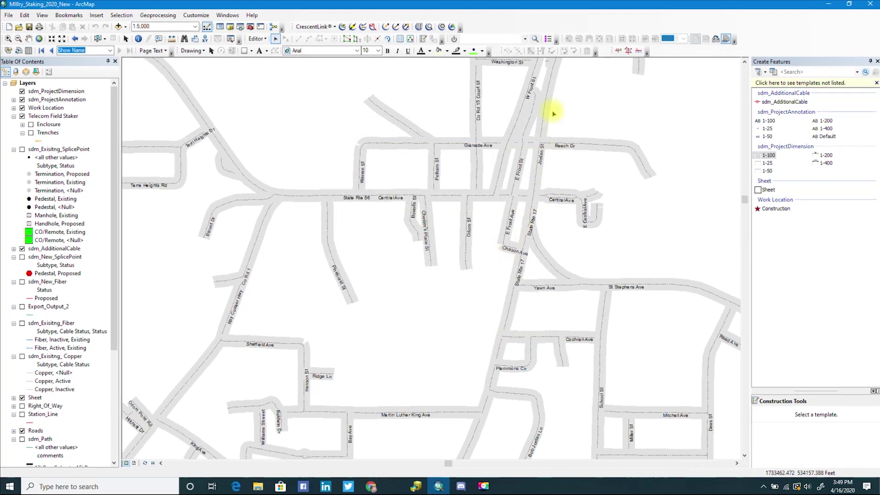
click(548, 39)
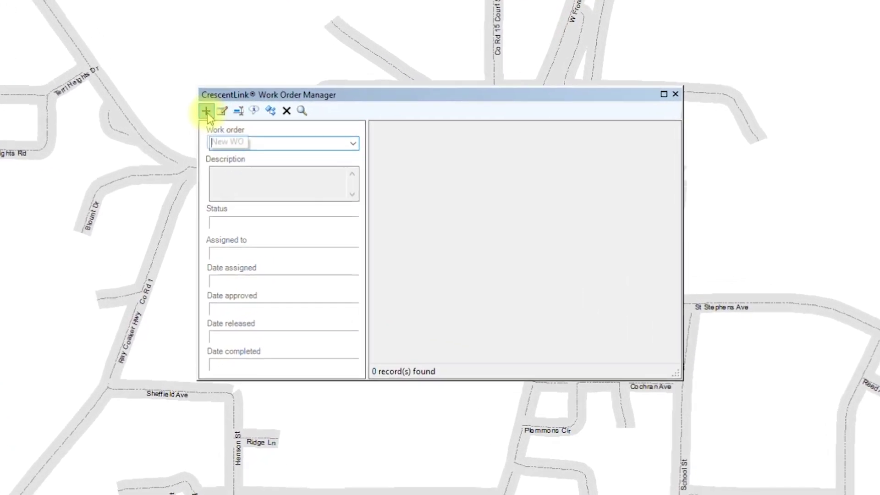
Add a new work order 'Project 1.' with description Fiber Project and the assigned staff member's name.
click(207, 112)
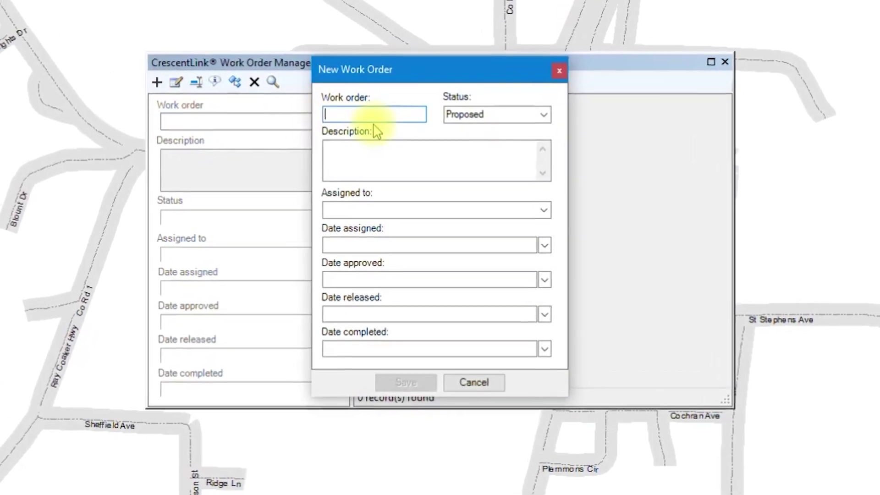
text(Project)
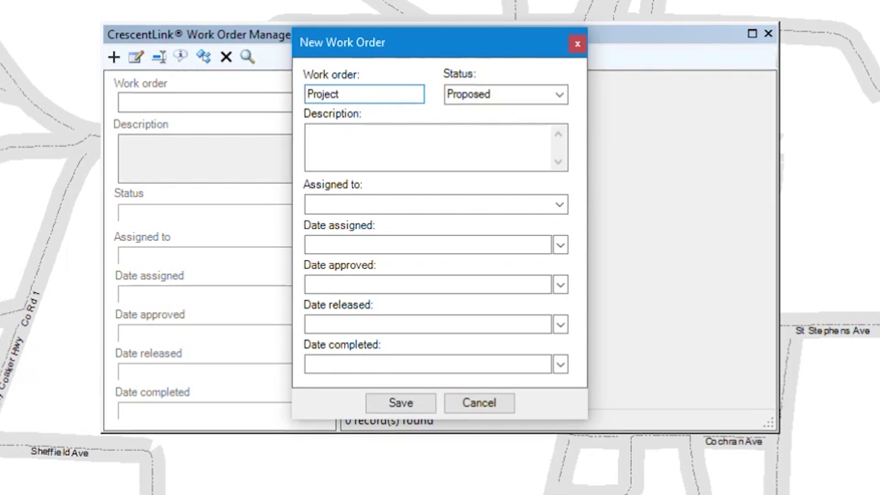
text( 1.)
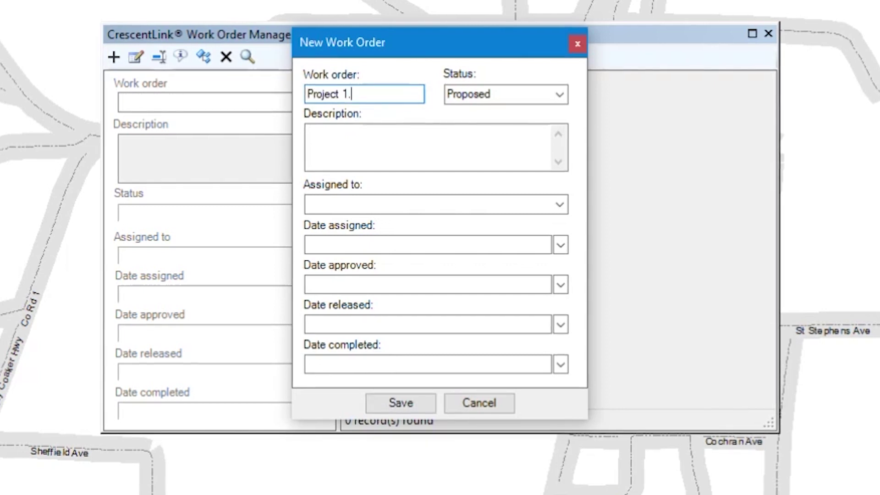
click(382, 136)
text(Fiber Project)
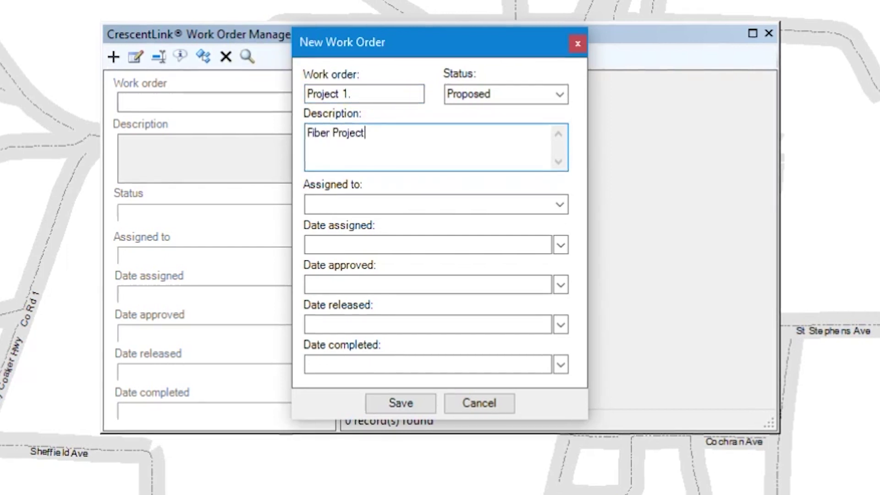
key(Tab)
key(Tab)
Set date assigned to Today and date released to 4/16/2020, then save the work order.
text(Today)
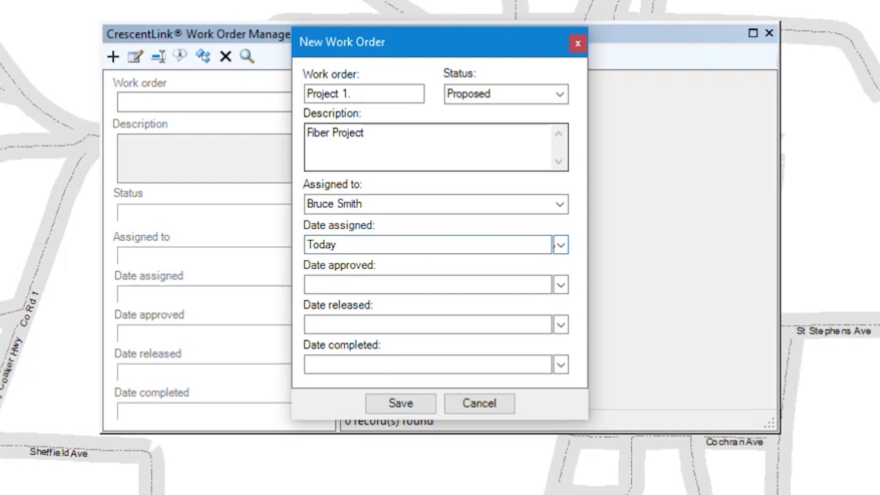
text(Toda)
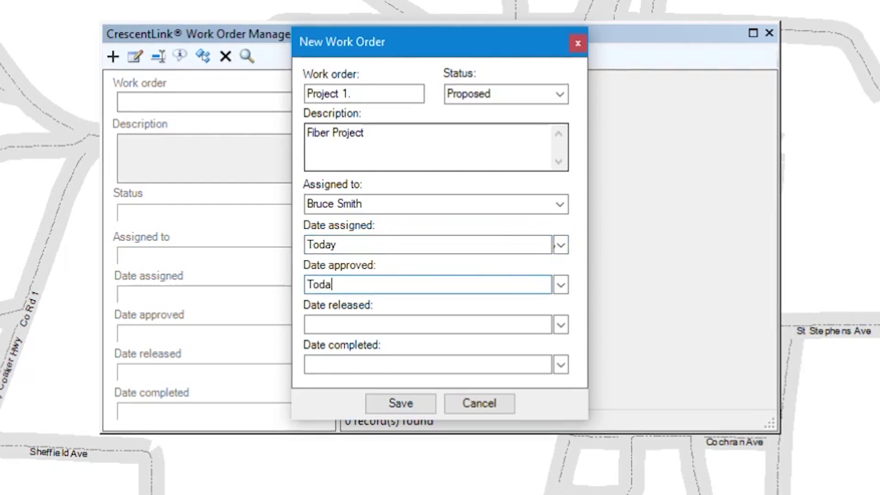
key(Tab)
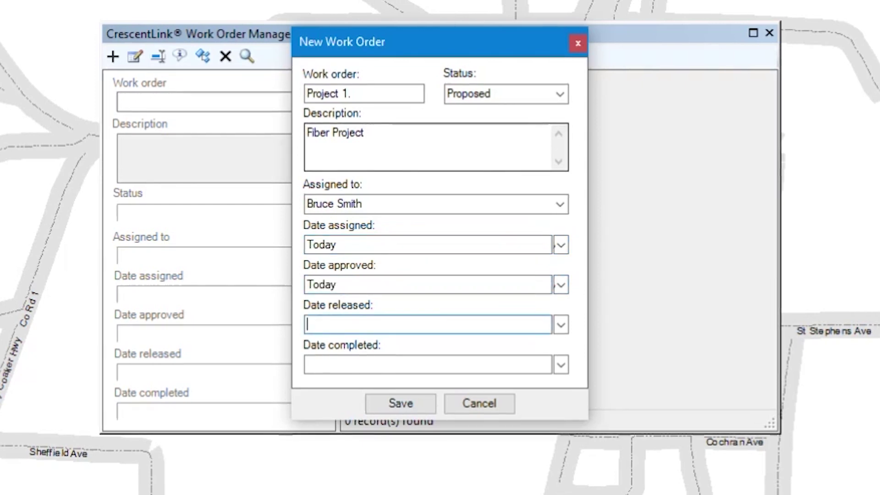
click(561, 324)
click(504, 418)
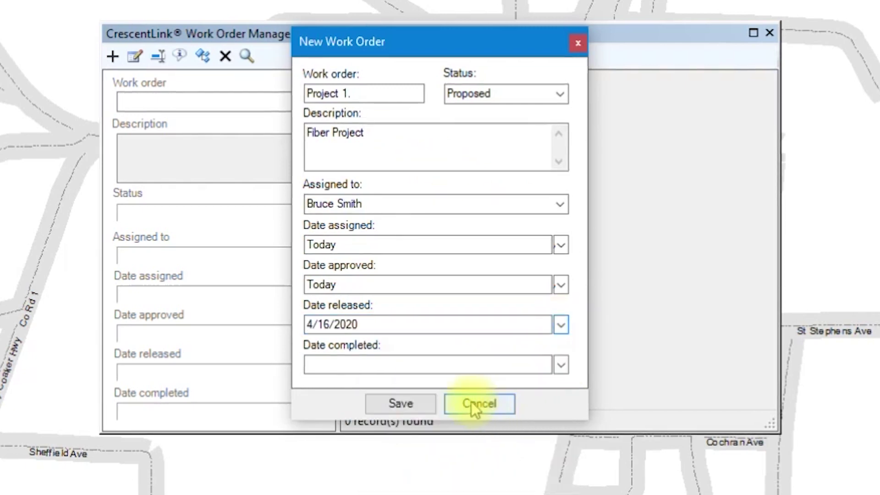
click(401, 403)
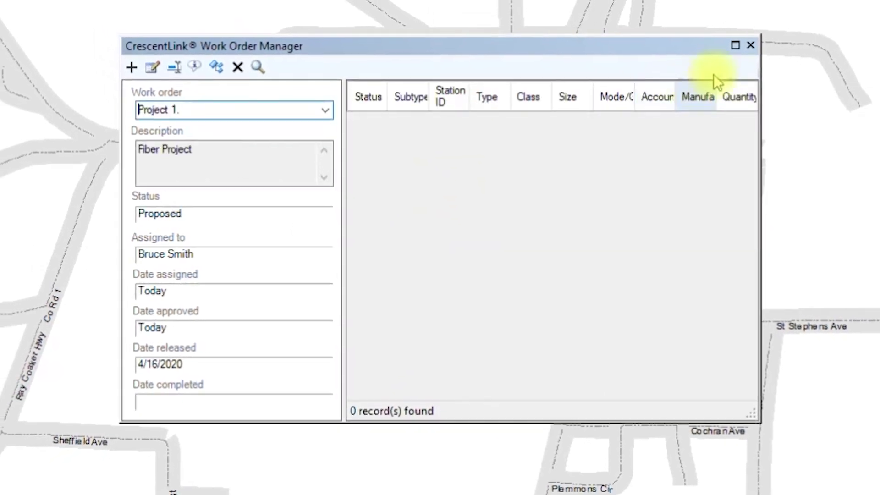
Close the Work Order Manager and select Project 1 as the active work order.
click(732, 57)
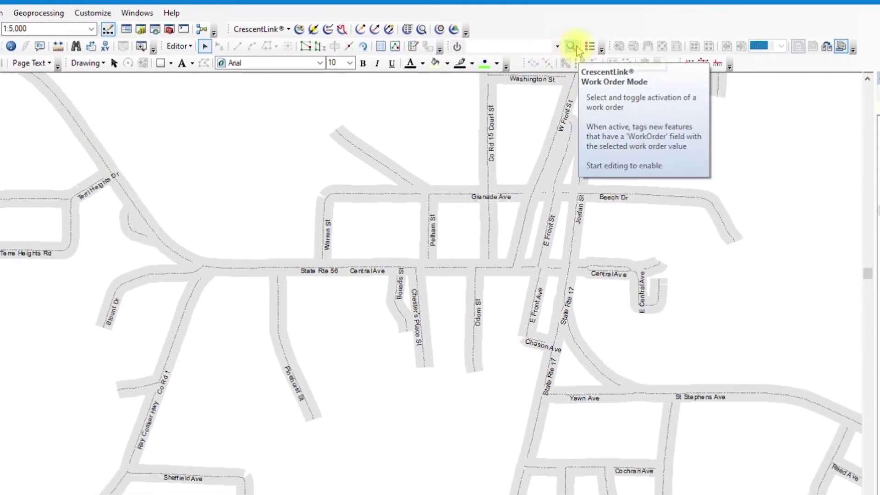
click(567, 51)
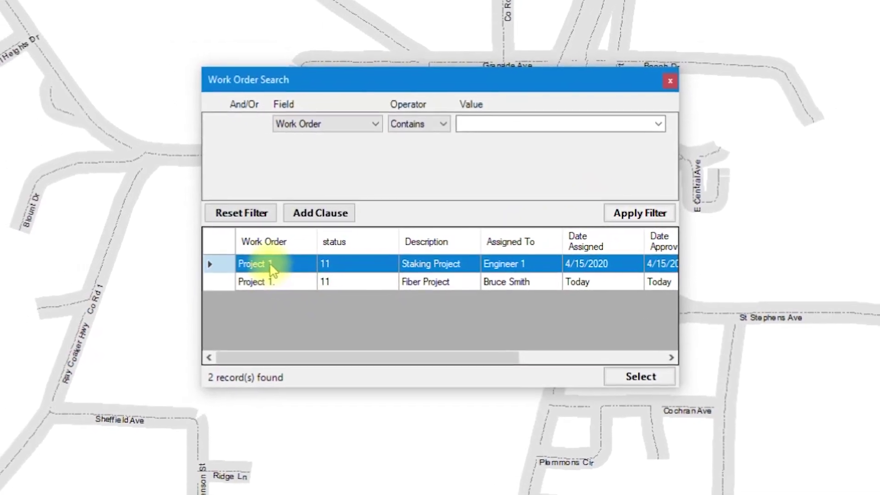
click(601, 363)
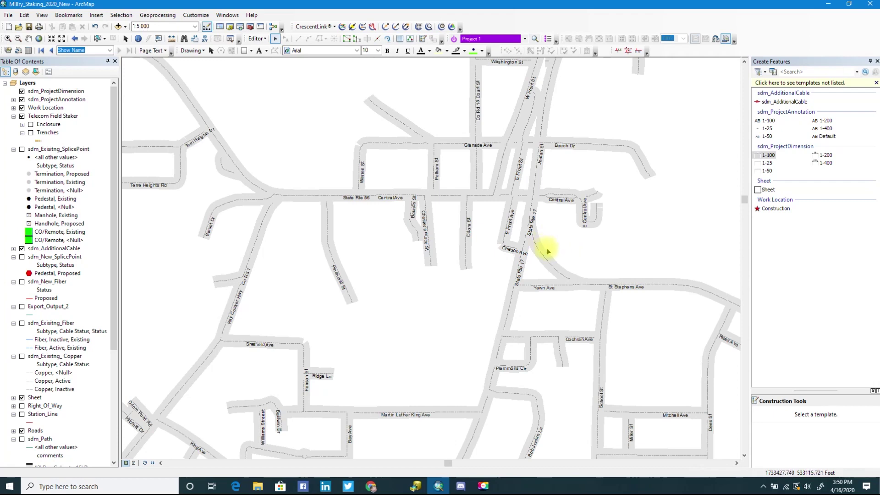
Zoom out to 1:12,500 and switch on the Enclosure and Trenches layers.
scroll(550, 250, up, 3)
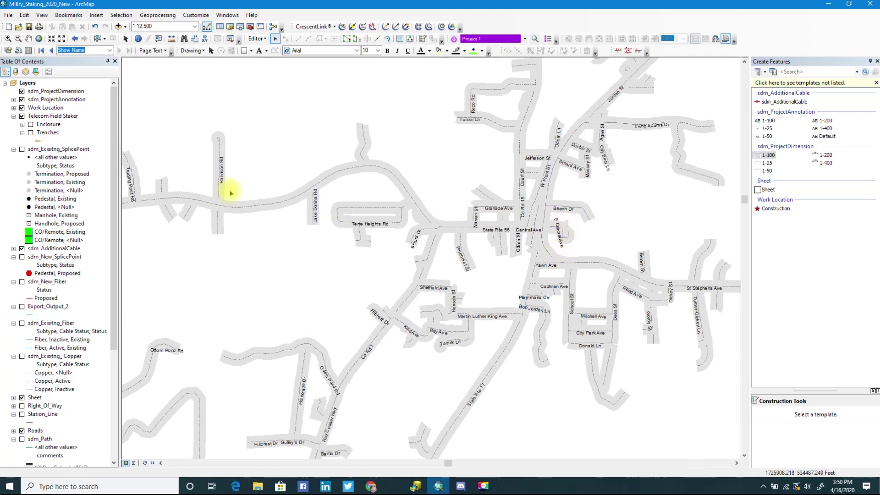
click(31, 125)
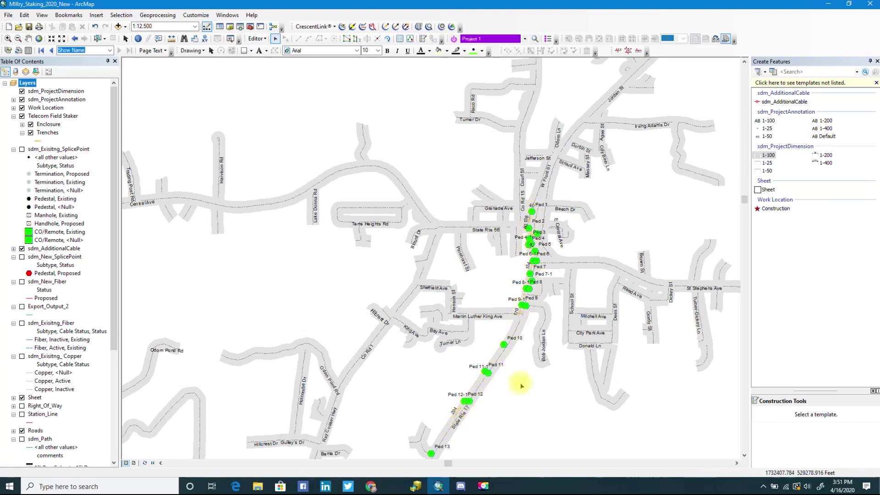
Pan and zoom along State Rte 17 to inspect pedestals, then frame Ped 1 through Ped 11 at 1:6,000.
click(28, 39)
drag(491, 329, 472, 198)
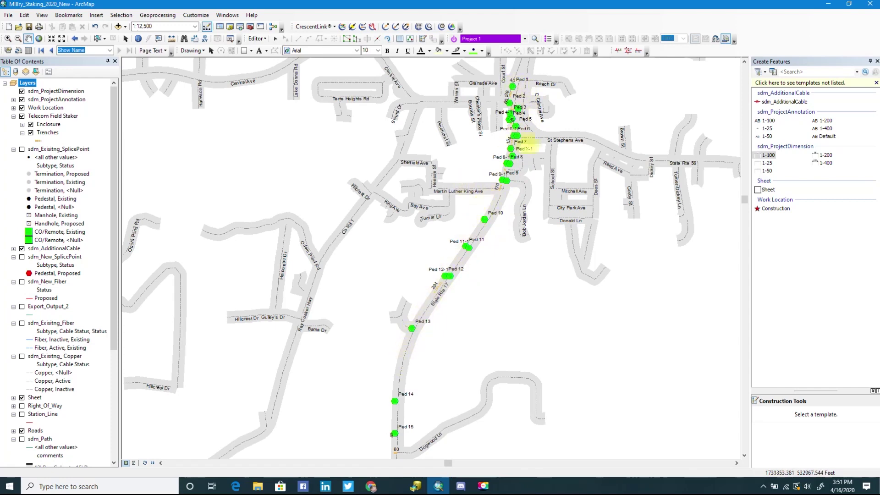
scroll(507, 95, down, 8)
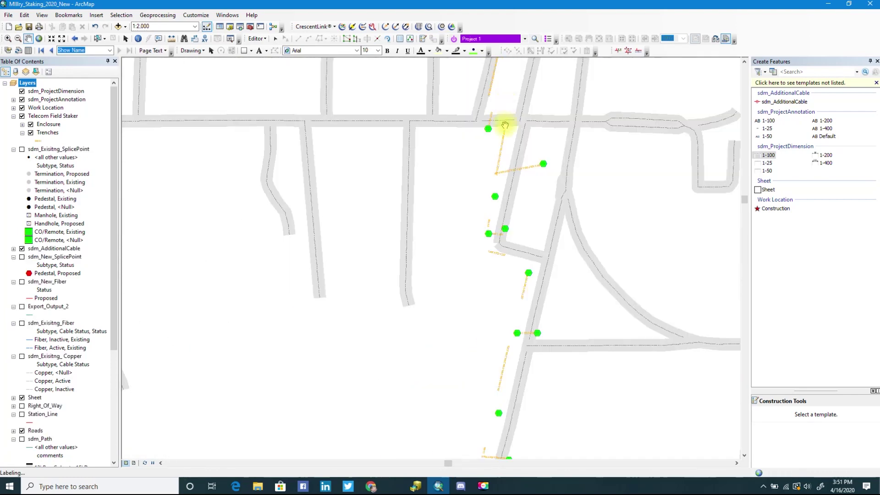
drag(506, 103, 458, 240)
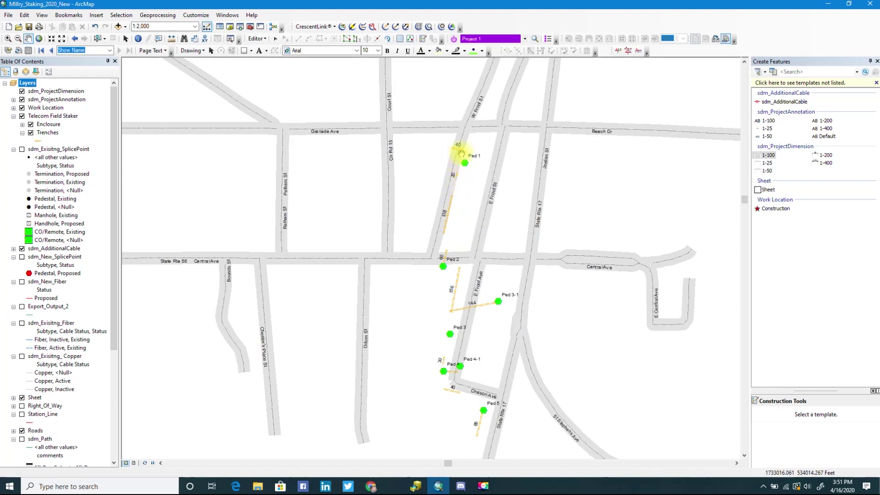
drag(448, 290, 448, 255)
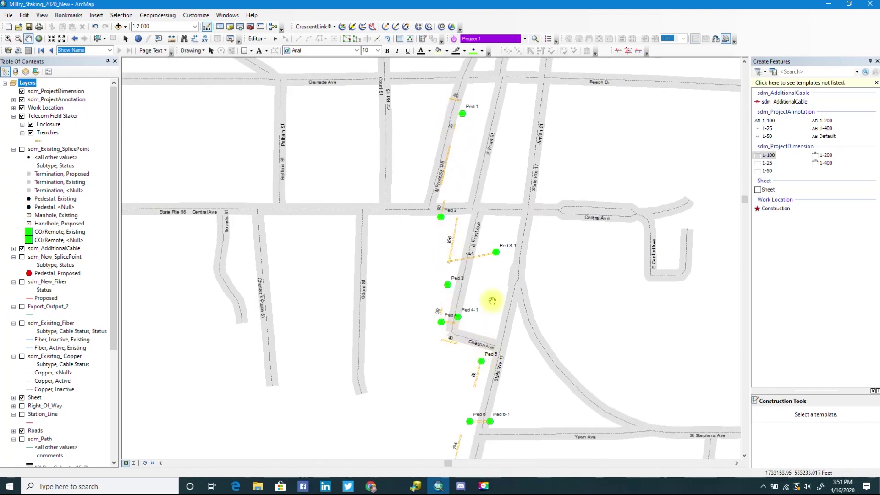
scroll(493, 295, down, 2)
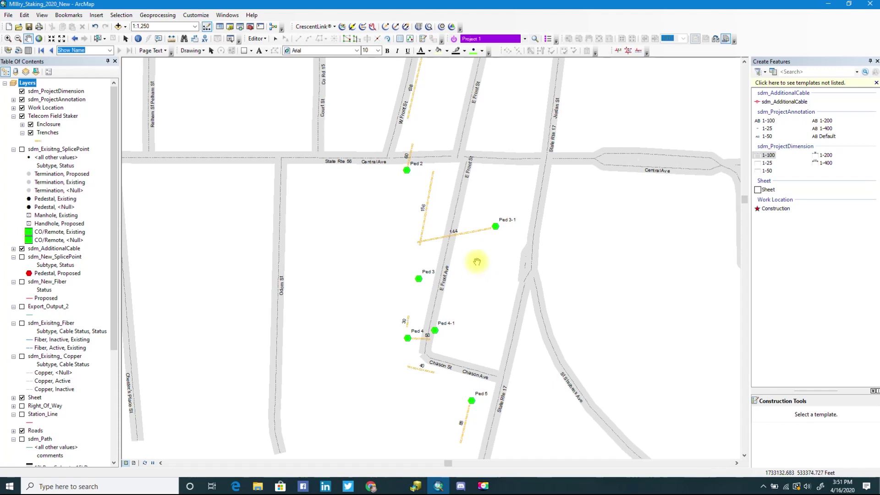
scroll(476, 263, down, 2)
scroll(478, 262, down, 3)
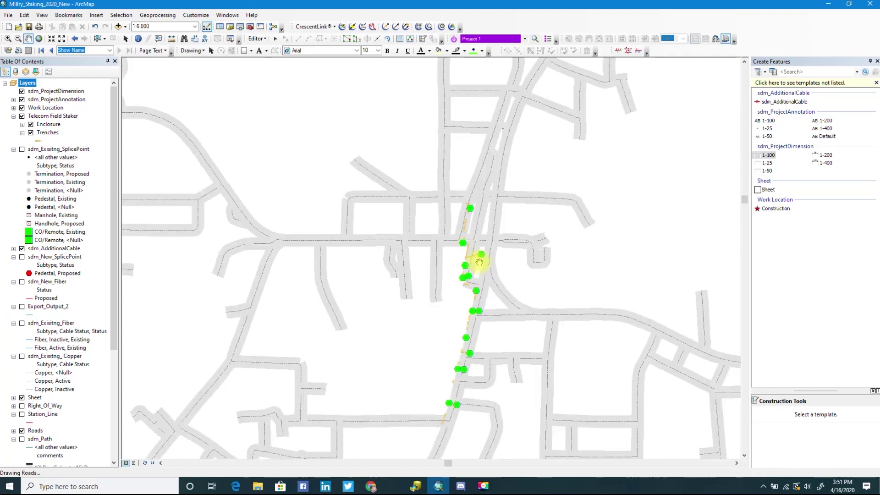
drag(479, 265, 463, 180)
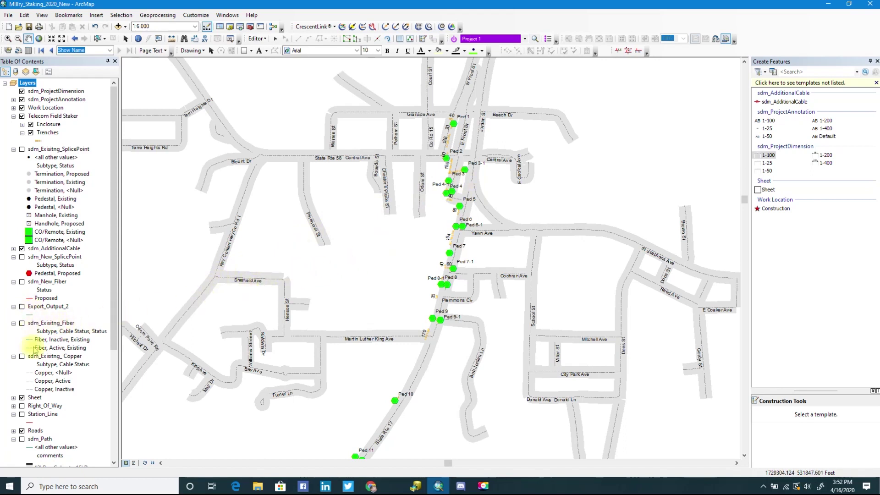
Turn on Station_Line and pan along the route to review the red line past Ped 1 to Ped 10.
click(22, 414)
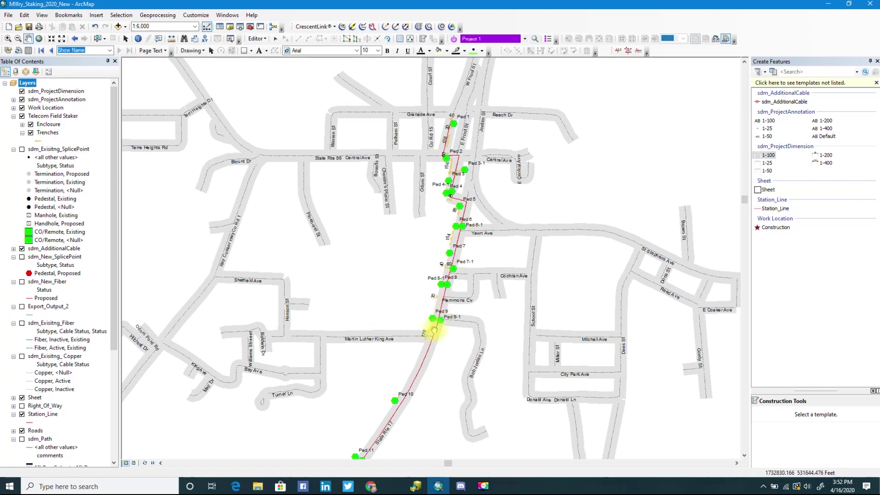
scroll(443, 282, up, 2)
drag(420, 295, 487, 202)
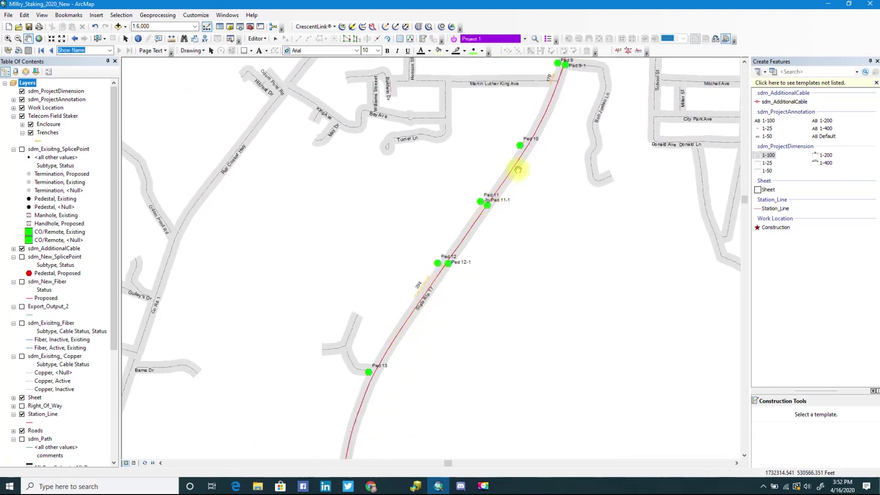
scroll(350, 363, down, 4)
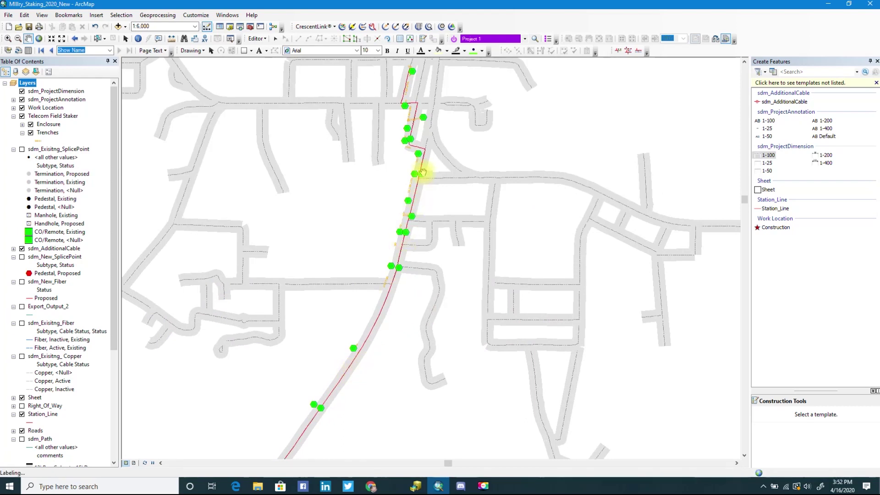
drag(418, 179, 419, 226)
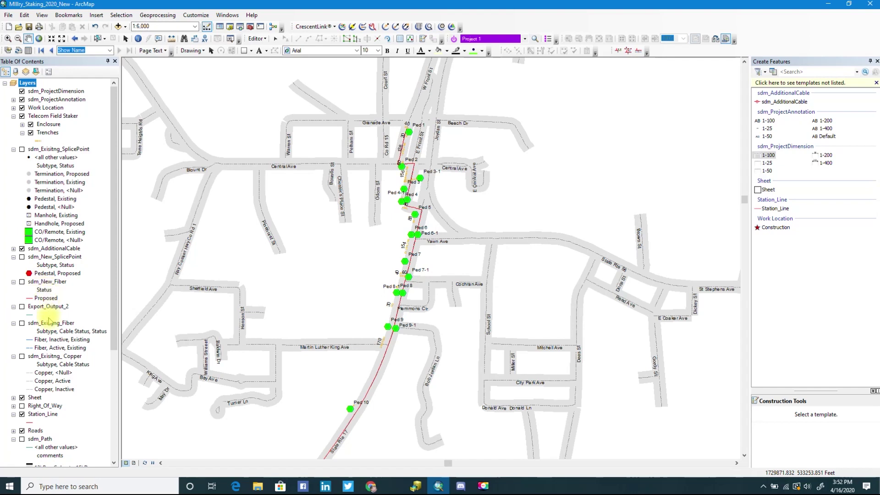
right_click(44, 414)
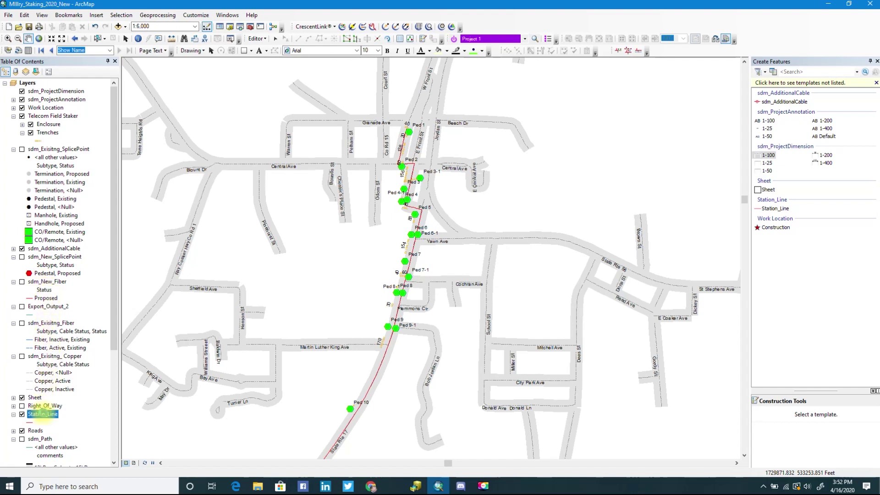
click(74, 407)
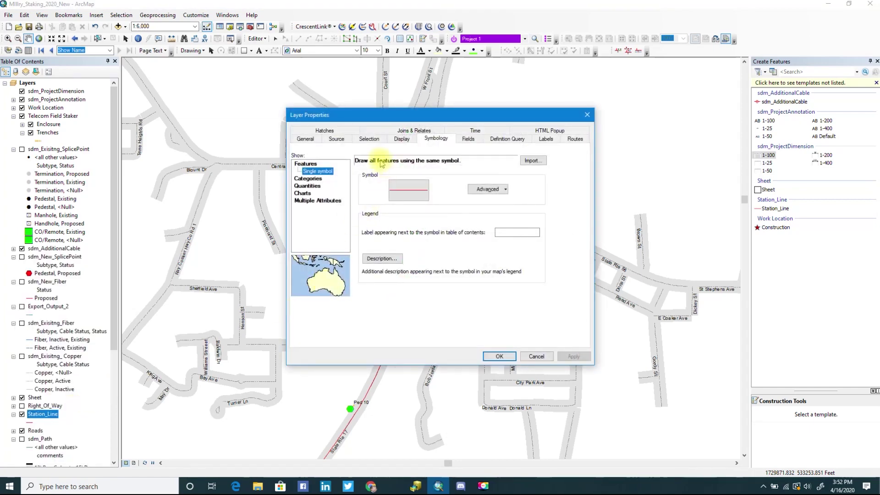
click(340, 133)
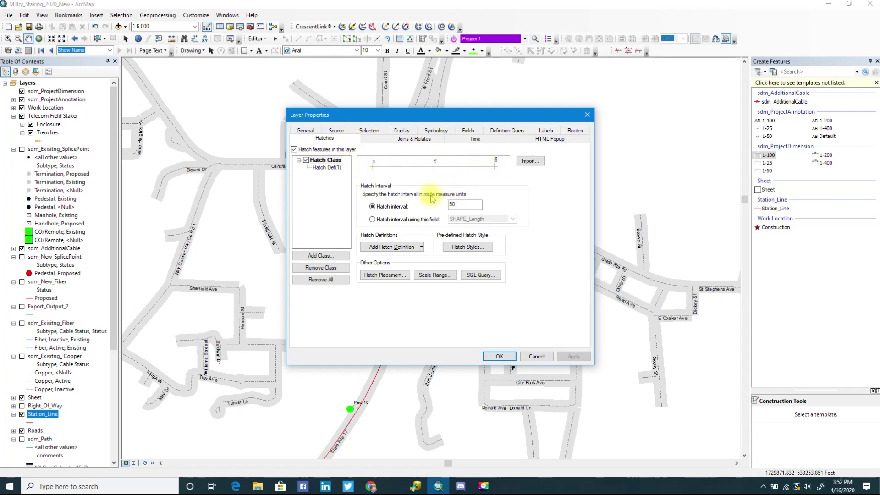
click(328, 169)
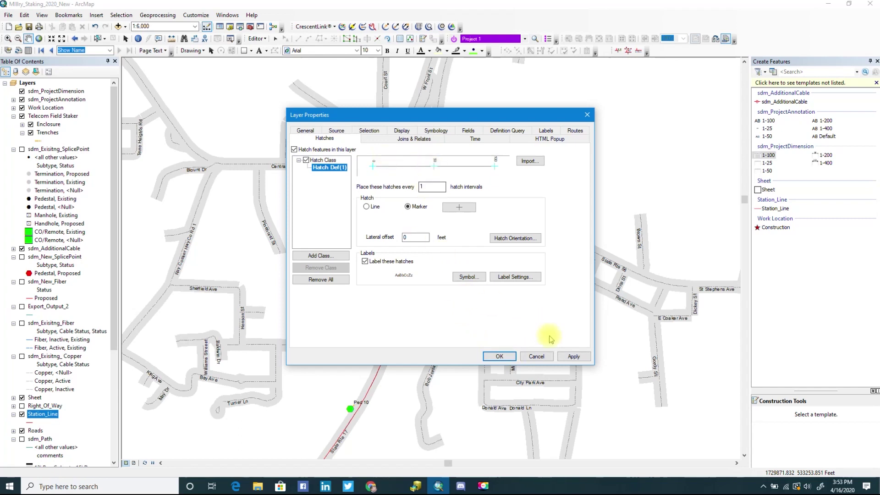
click(546, 359)
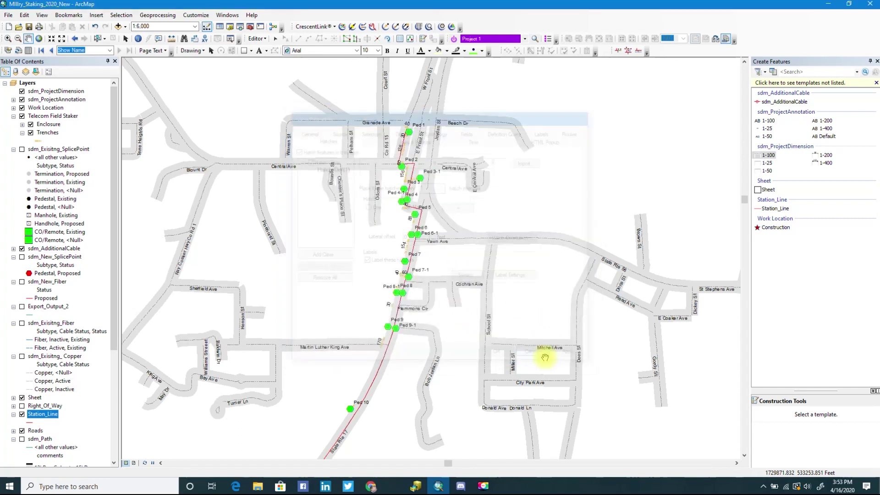
Zoom in on the hatched station line near Ped 1 and pan south toward Ped 3-1.
scroll(405, 139, down, 5)
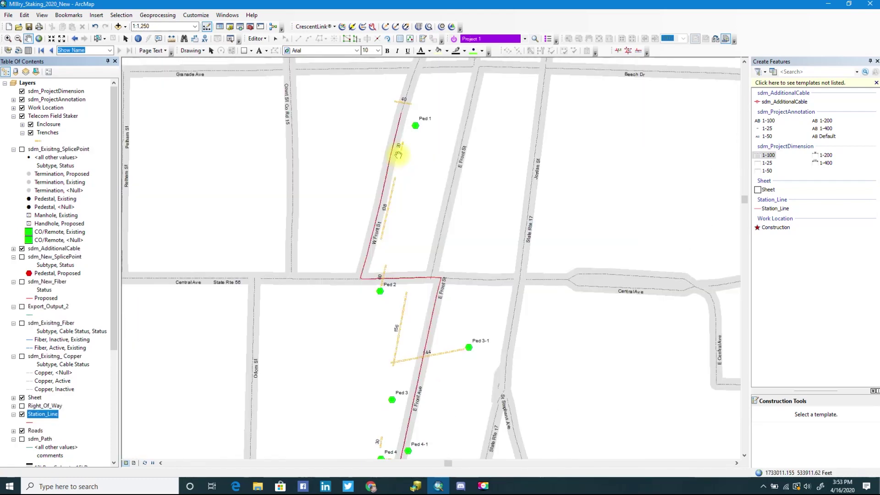
scroll(398, 155, down, 2)
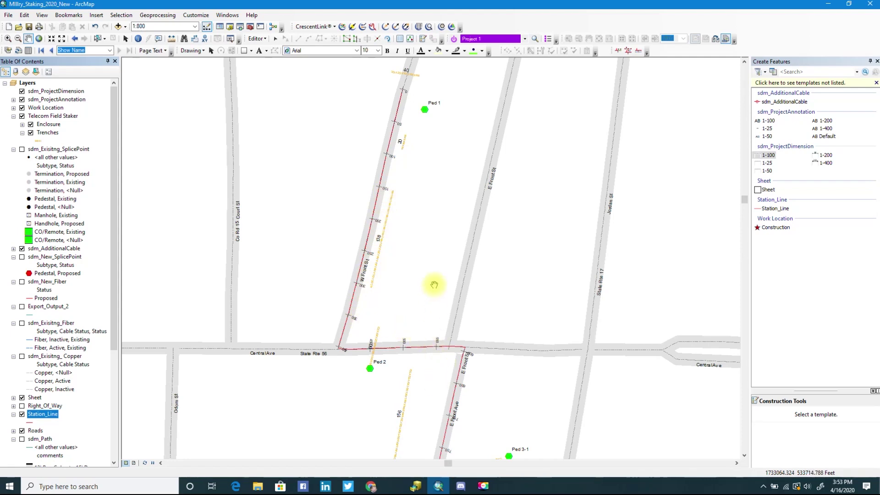
scroll(432, 284, down, 1)
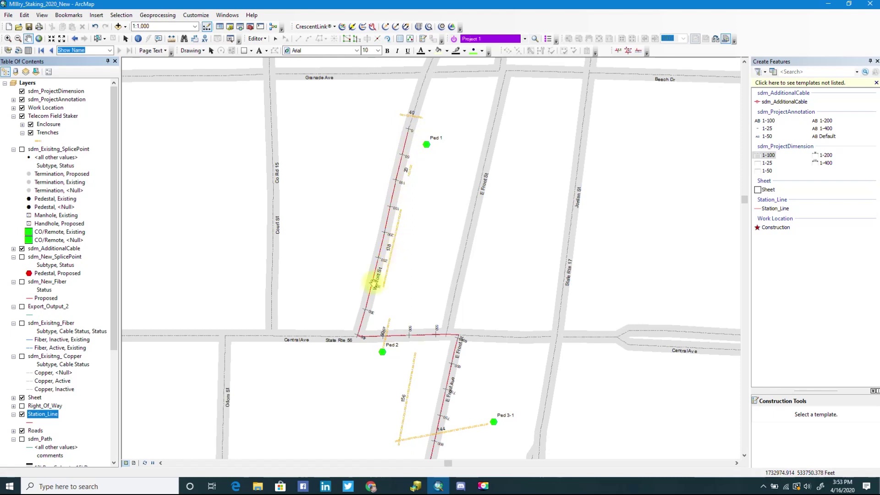
drag(425, 370, 432, 344)
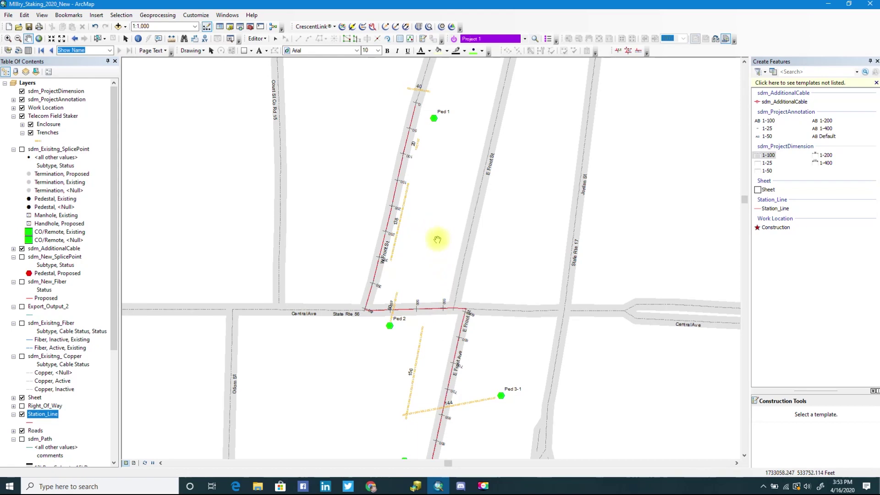
scroll(438, 240, up, 2)
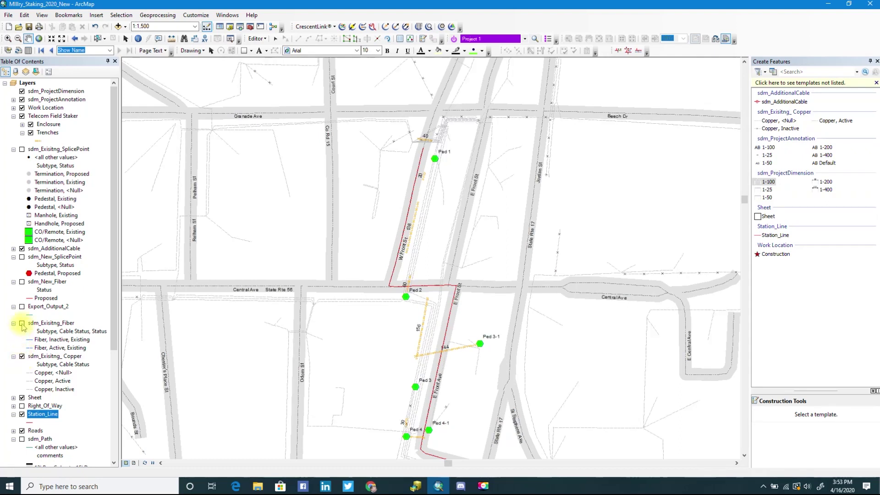
Turn on sdm_Exisiting_Fiber and sdm_Exisiting_SplicePoint, zoom to 1:1,000, and select the station line.
click(22, 323)
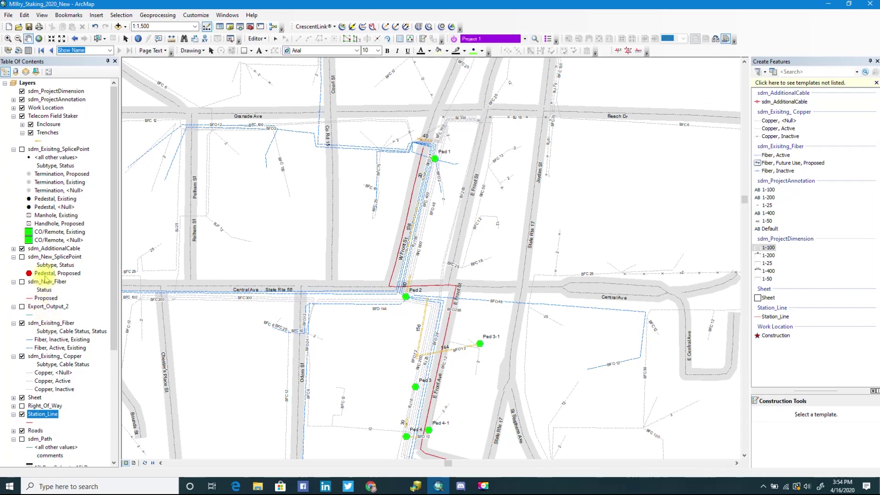
click(22, 149)
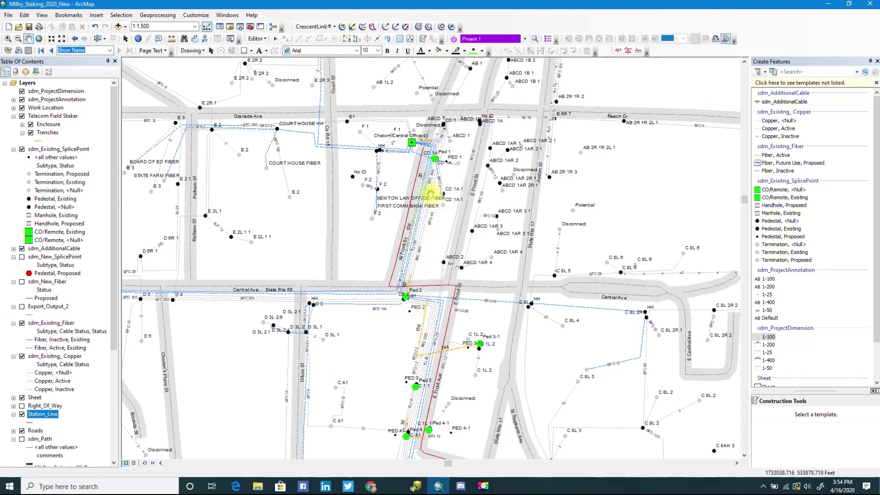
scroll(434, 193, down, 2)
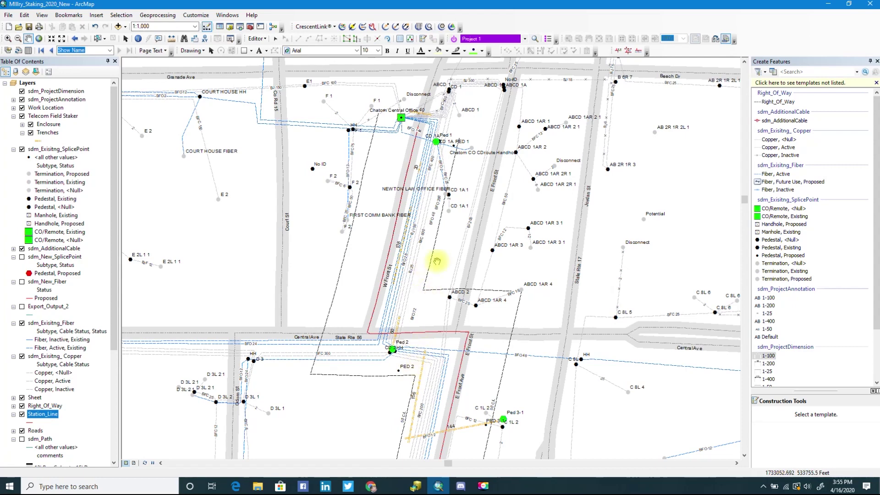
click(276, 39)
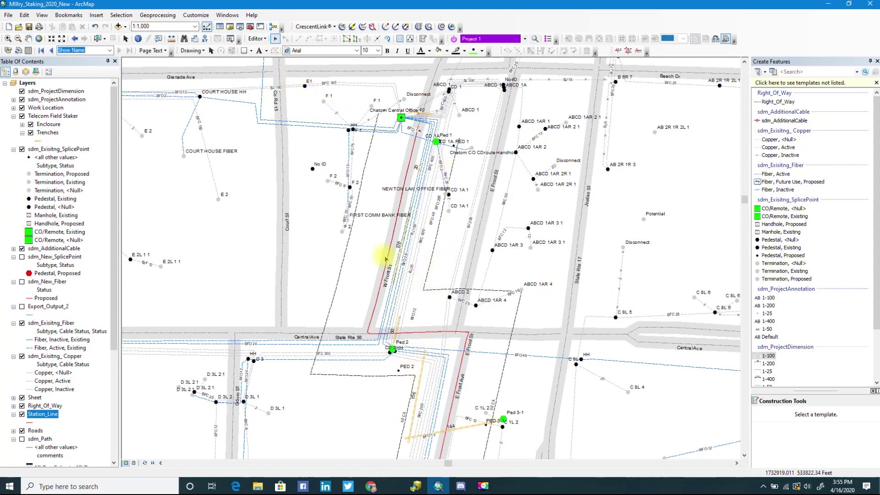
click(389, 255)
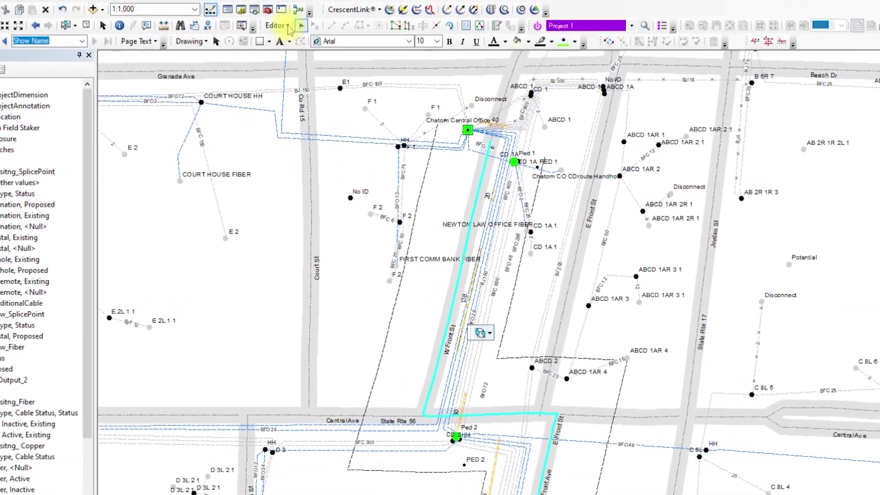
Copy Parallel the station line into a Right_Of_Way feature at distance 0, side Both, then deselect.
click(298, 21)
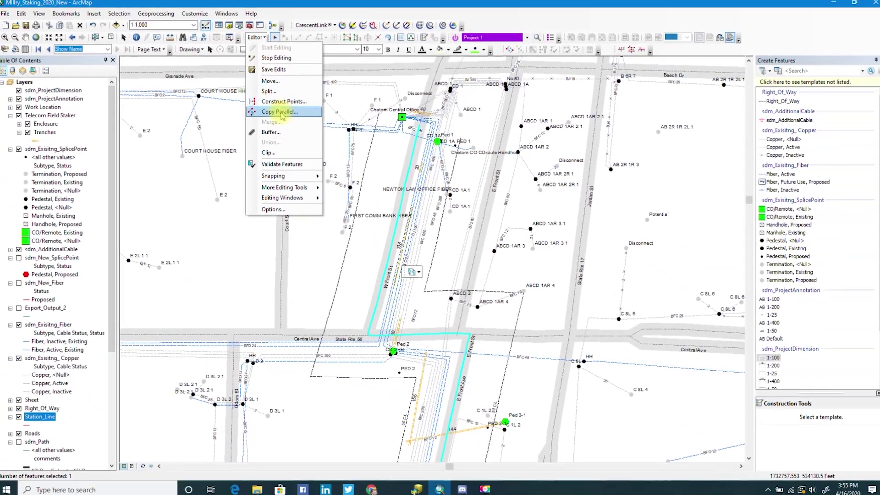
click(300, 120)
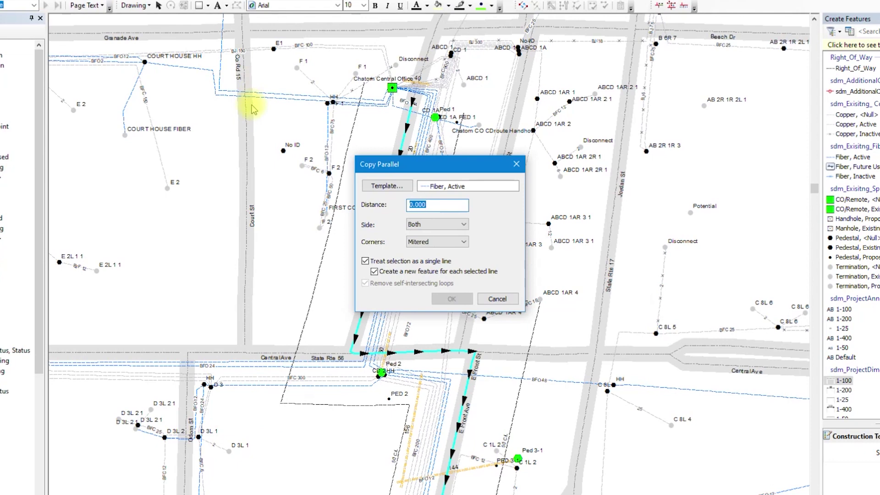
click(384, 186)
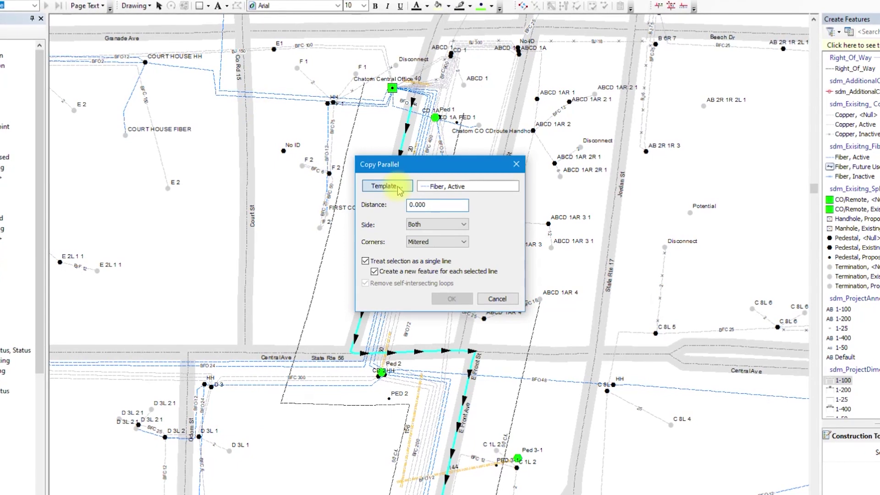
click(350, 174)
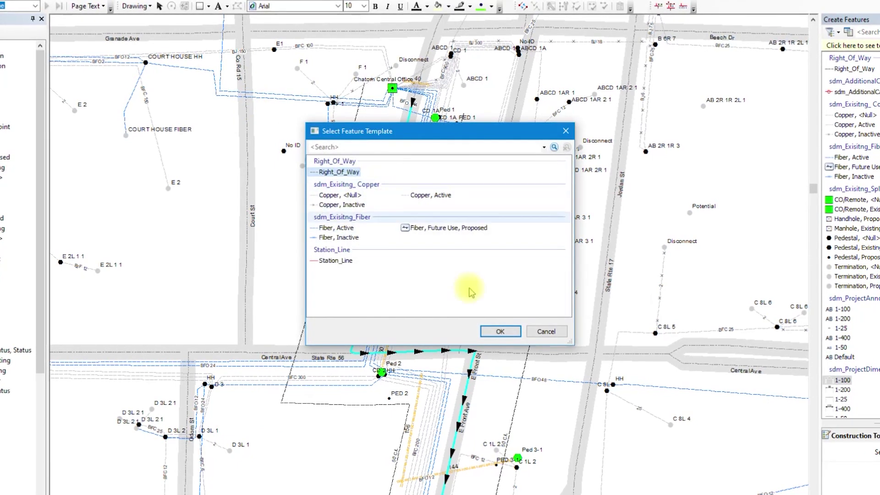
click(500, 331)
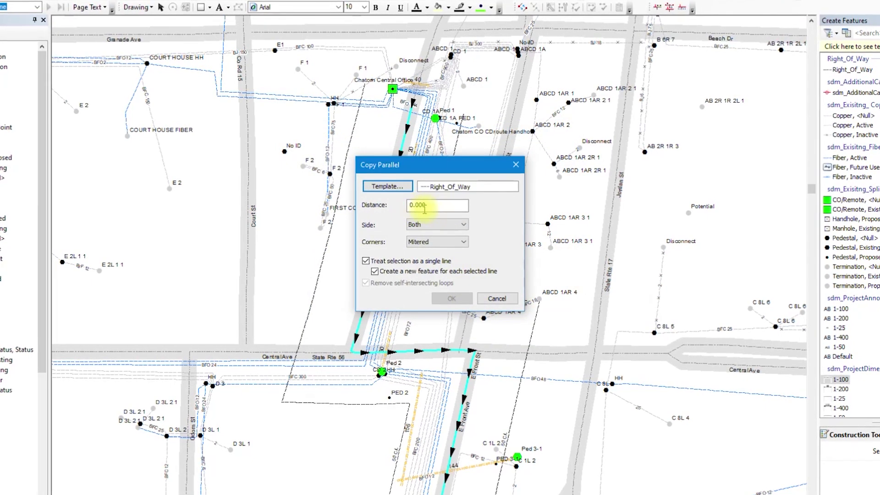
click(463, 224)
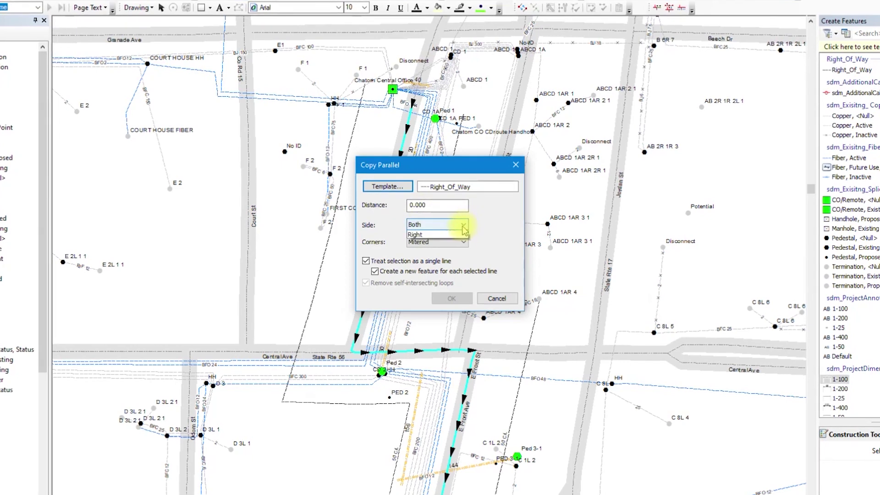
click(465, 226)
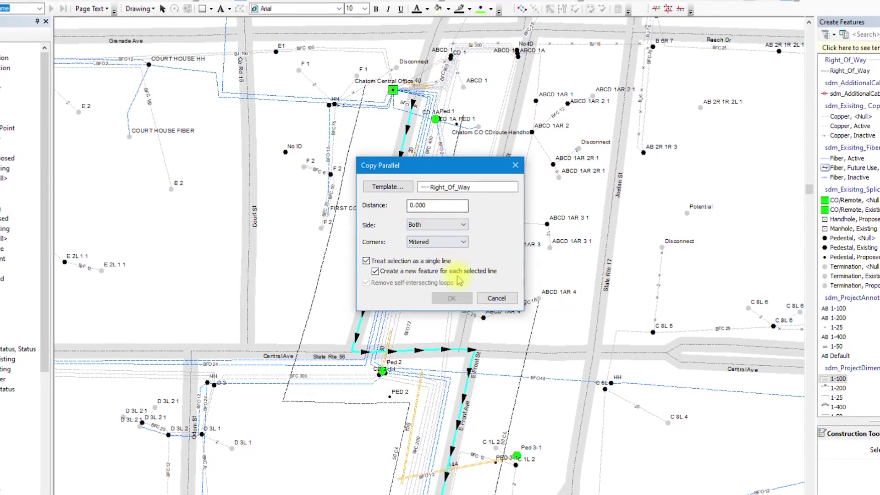
click(452, 298)
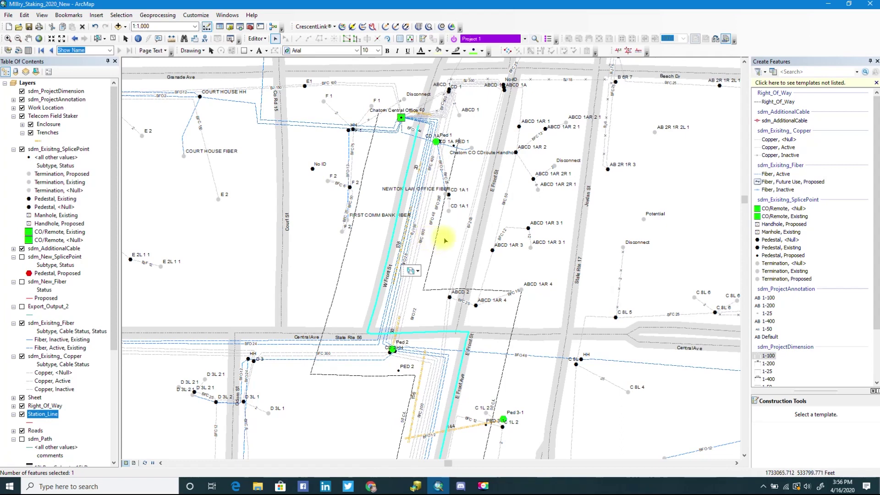
click(336, 252)
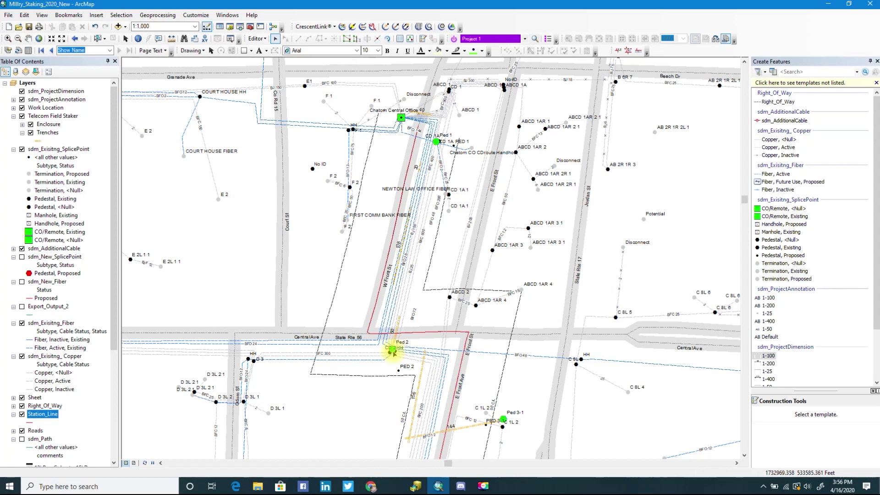
Zoom to 1:400 near Ped 2, turn on sdm_New_SplicePoint, and zoom out to 1:600.
scroll(394, 351, up, 3)
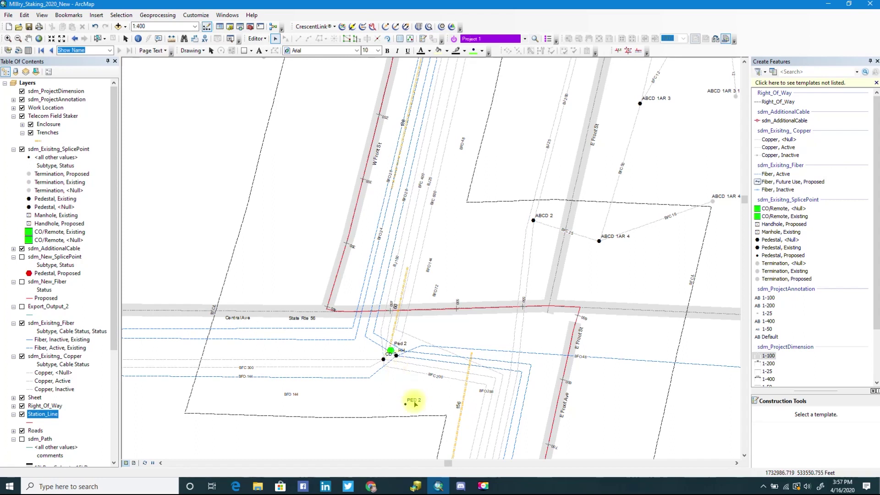
click(22, 257)
click(21, 257)
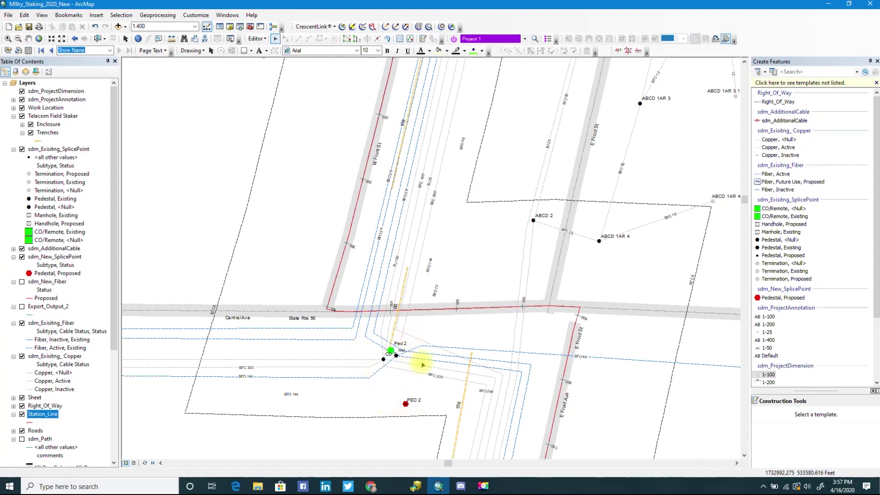
scroll(424, 356, down, 1)
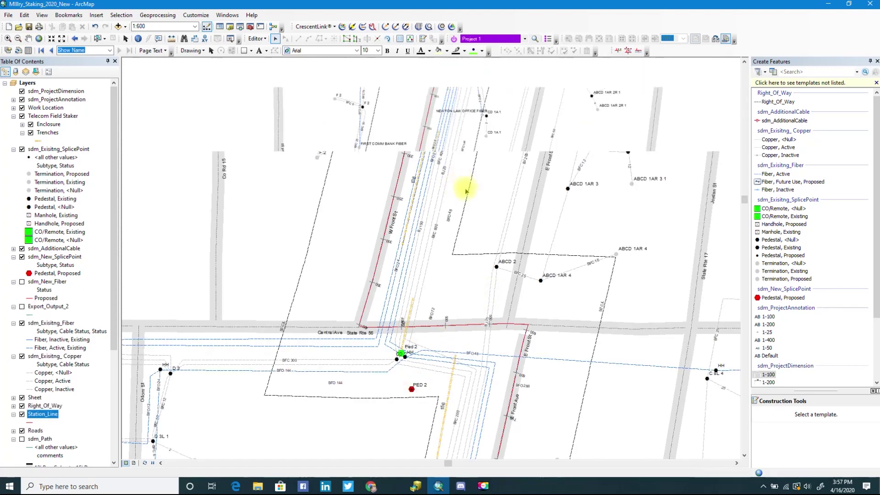
Turn on the sdm_Path layer so the culvert and BM60 paths draw near Ped 1 to Ped 3.
scroll(448, 271, down, 1)
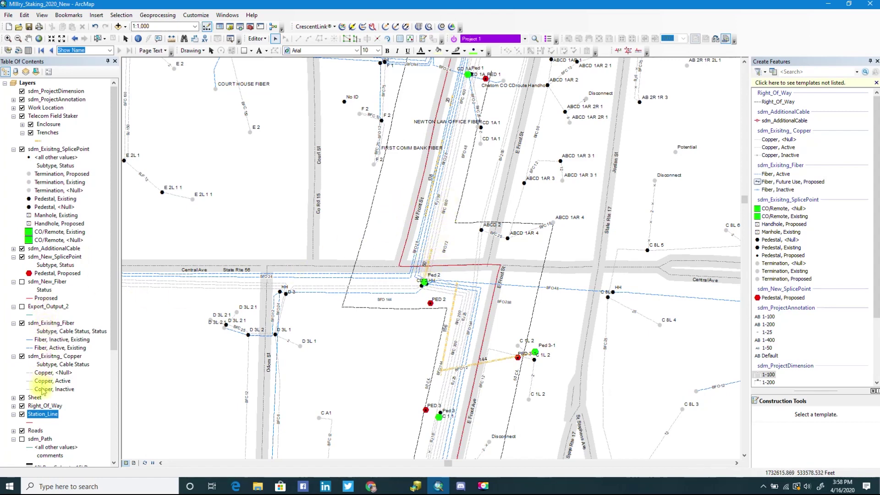
scroll(38, 424, down, 1)
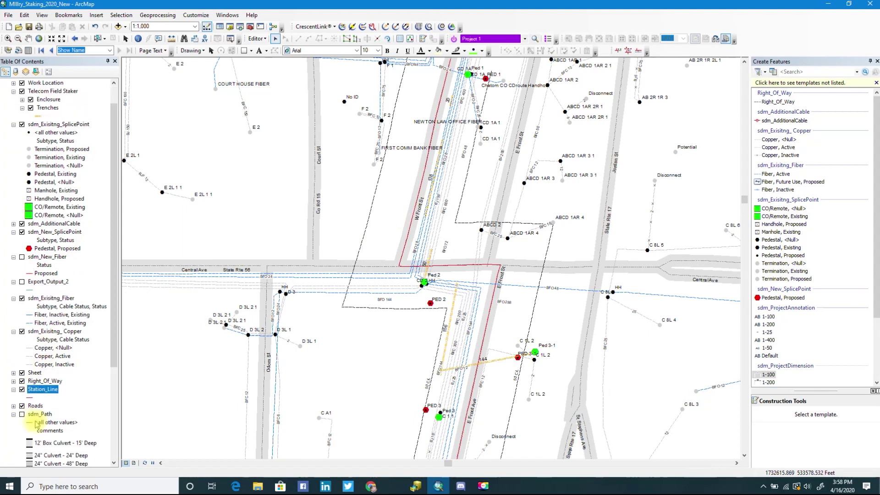
scroll(26, 424, down, 2)
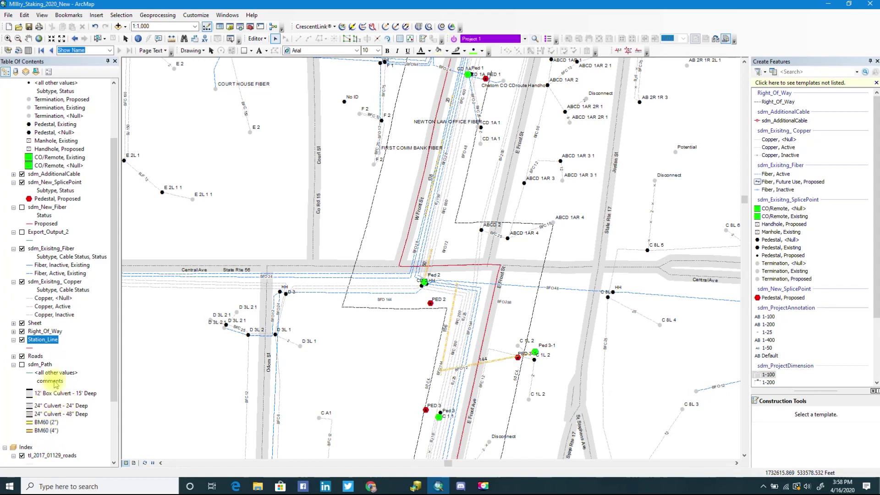
click(22, 365)
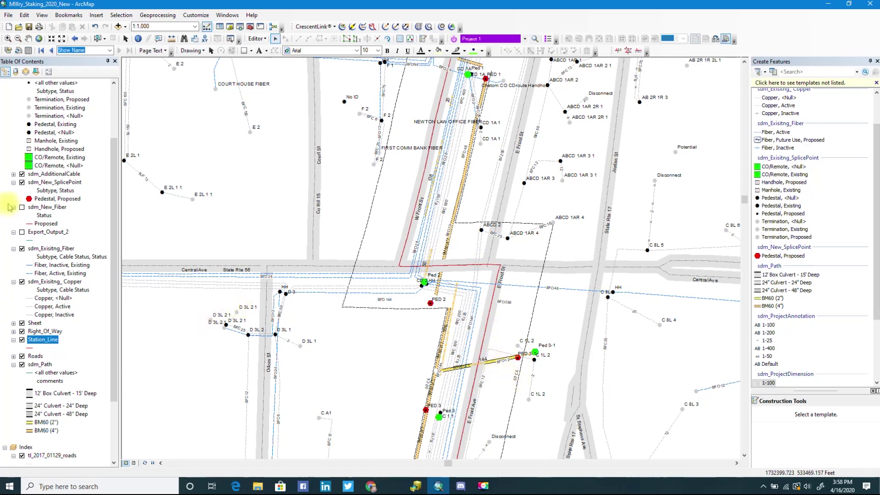
Hide the Trenches layer and show sdm_New_Fiber so the red proposed fiber lines appear.
scroll(52, 207, up, 1)
scroll(51, 207, up, 2)
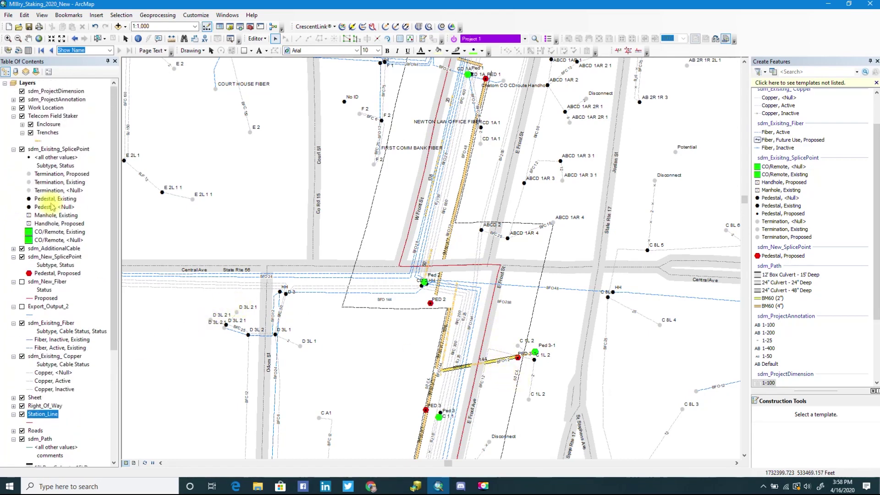
click(31, 132)
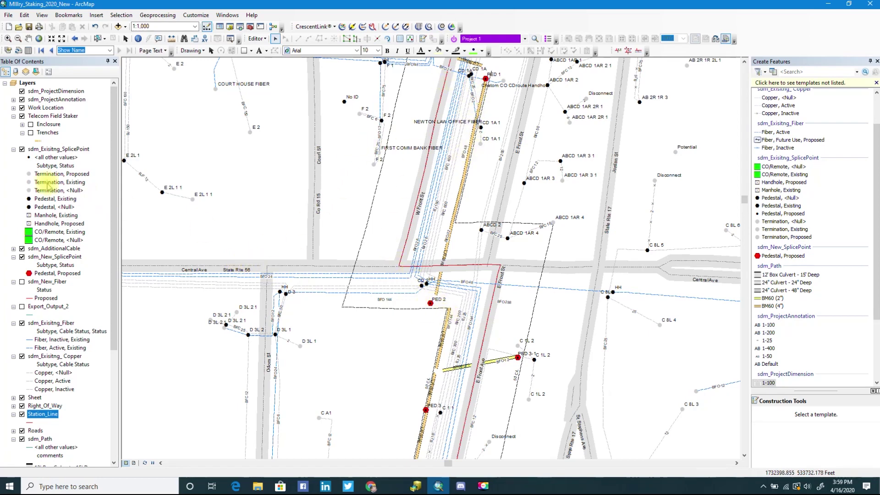
click(22, 282)
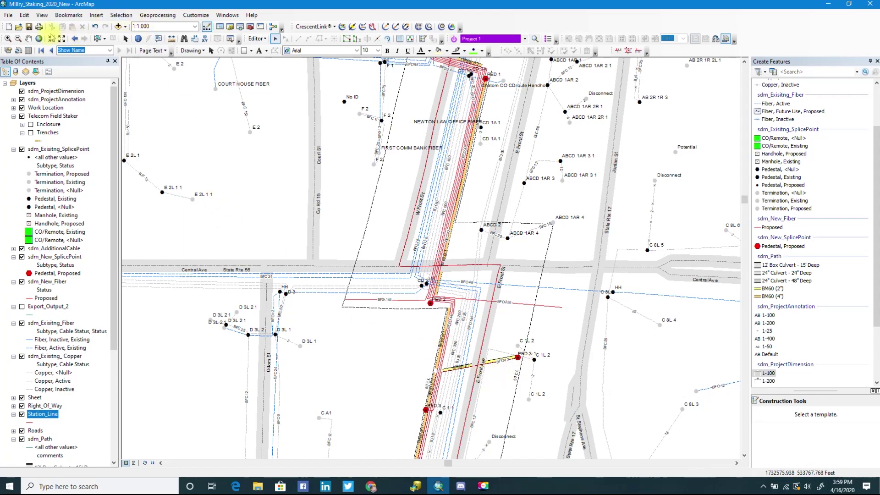
Pan southward along the red proposed fiber route.
scroll(461, 333, up, 3)
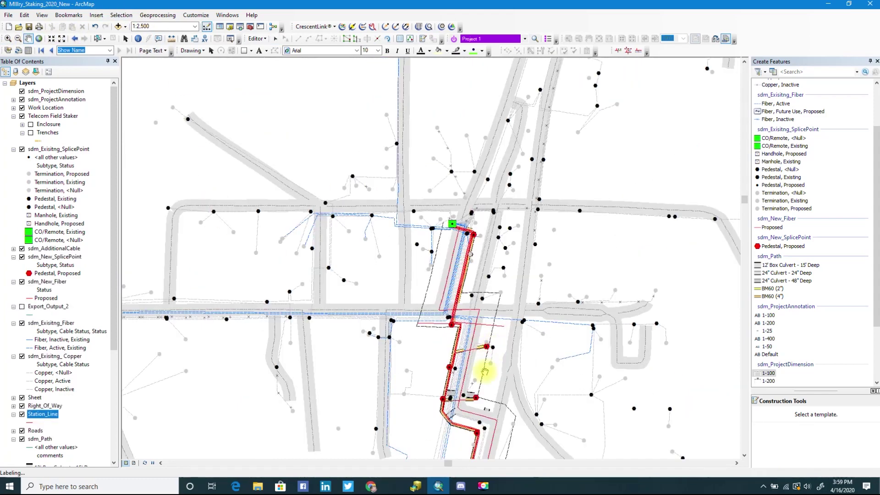
drag(463, 389, 464, 112)
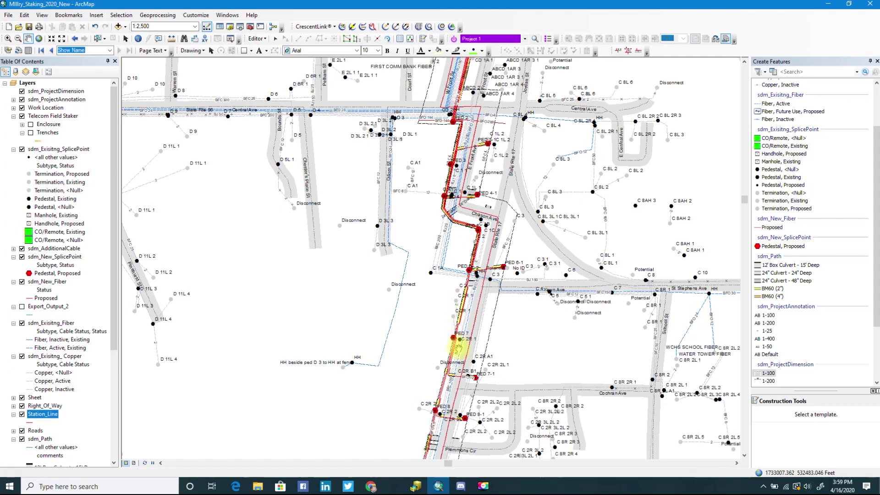
scroll(471, 319, down, 2)
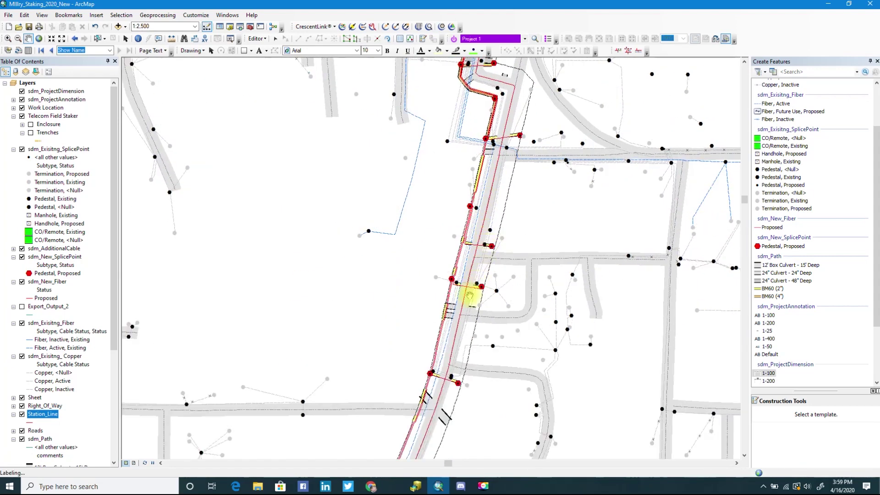
drag(461, 320, 463, 274)
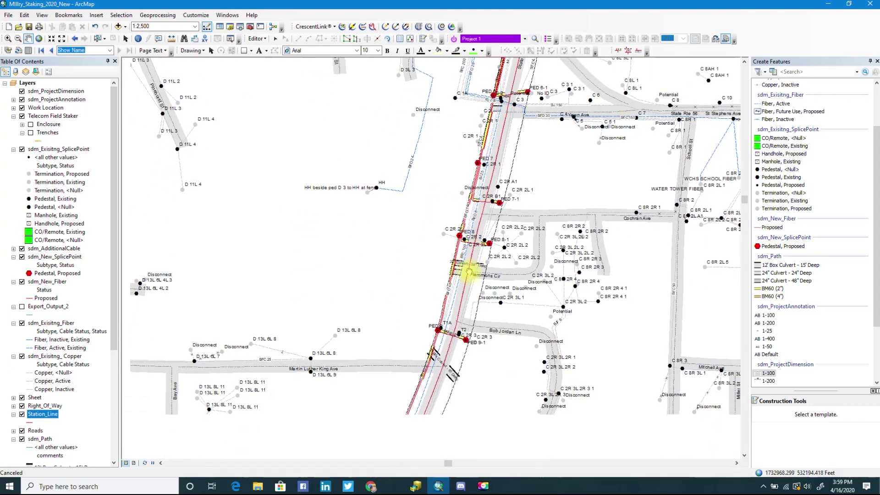
drag(450, 343, 497, 164)
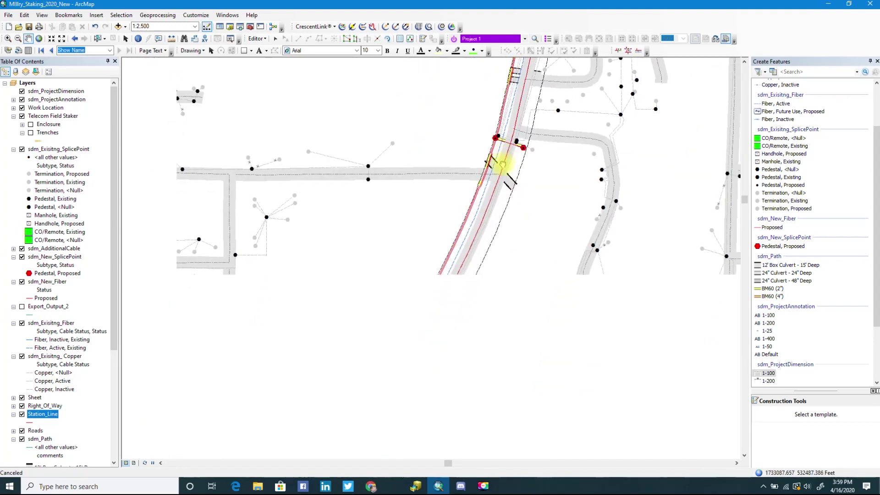
drag(420, 337, 523, 102)
drag(379, 323, 532, 78)
Frame the southern and northern diagonal route sections, zooming out to about 1:20,000.
scroll(393, 291, up, 5)
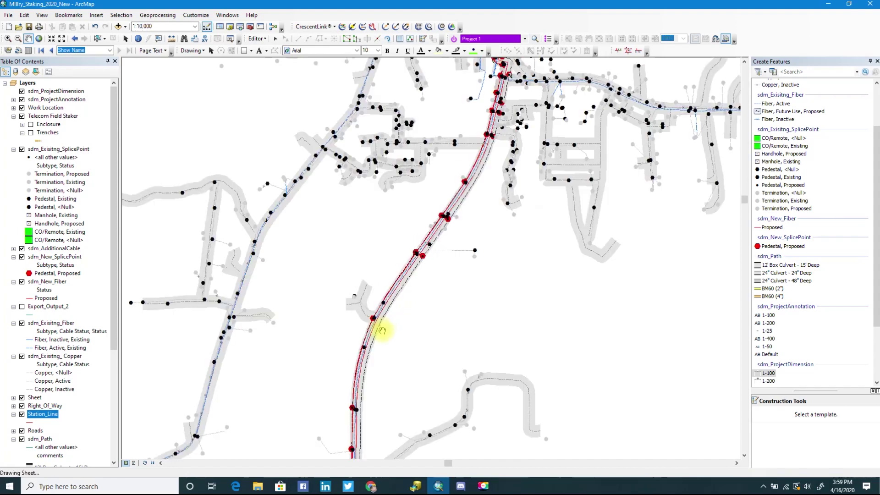
drag(373, 339, 441, 112)
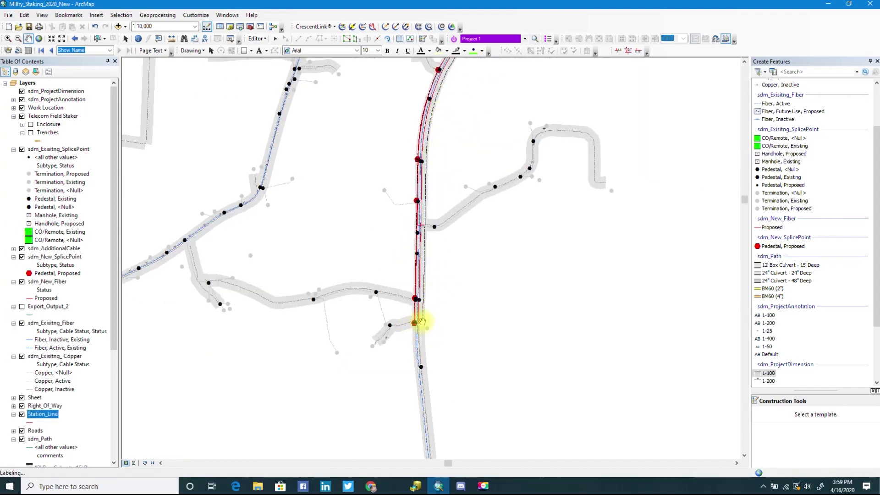
drag(477, 132, 454, 232)
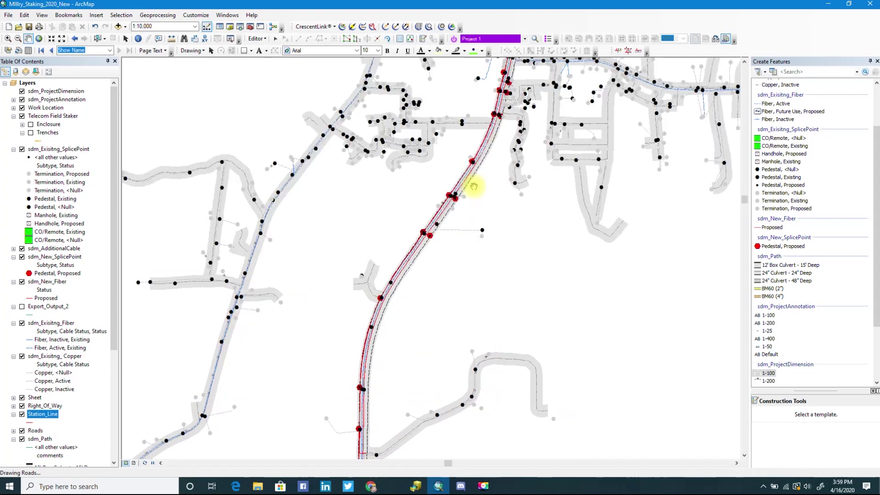
drag(471, 187, 426, 284)
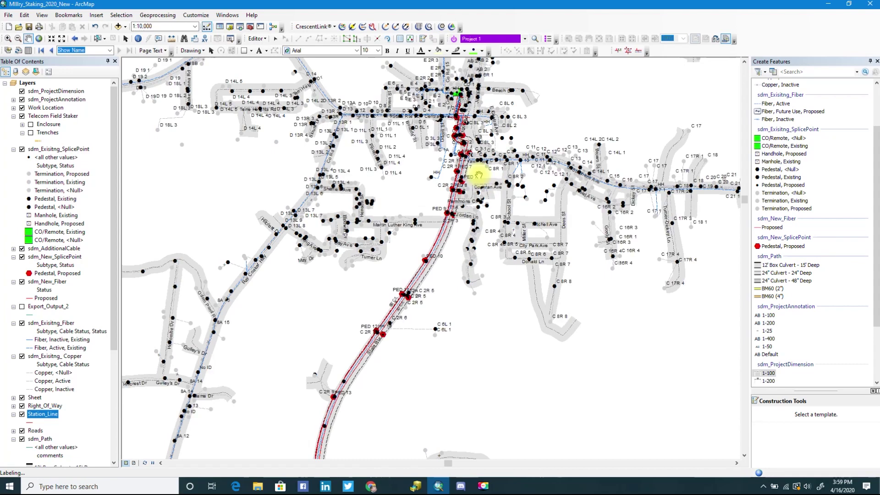
scroll(479, 173, down, 1)
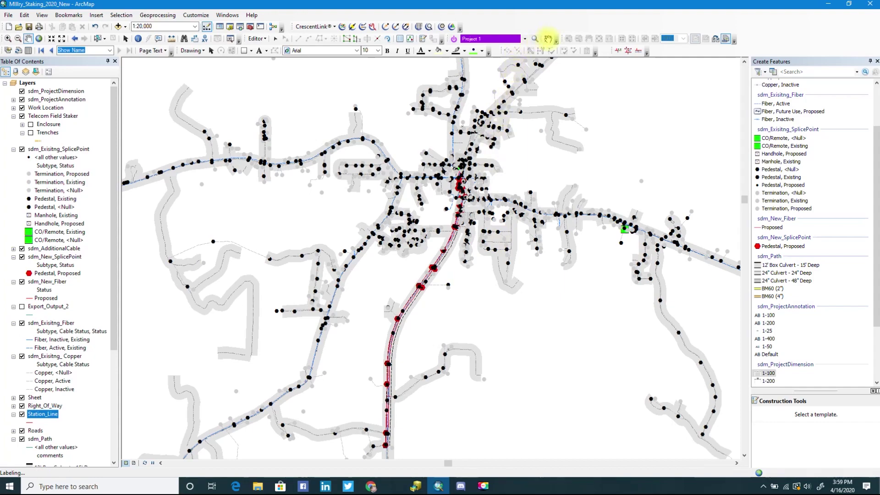
Load Project 1, the Staking Project, in the Work Order Manager and browse its 91 records.
click(548, 38)
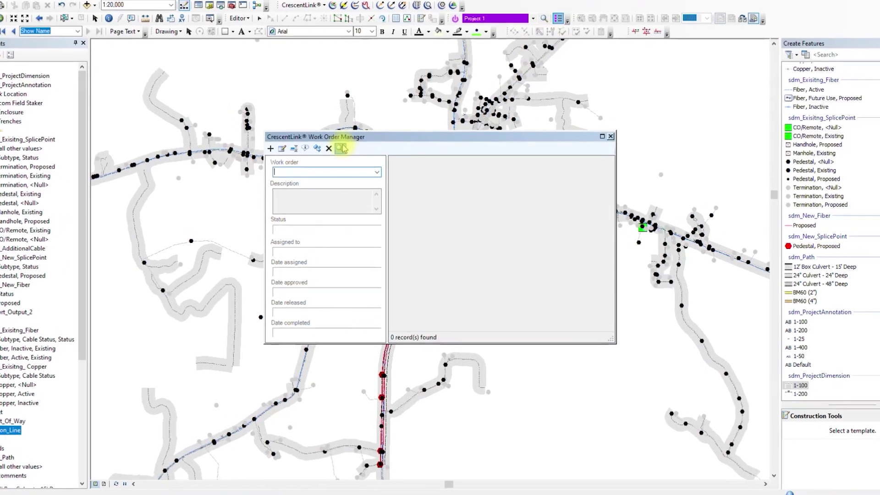
click(340, 148)
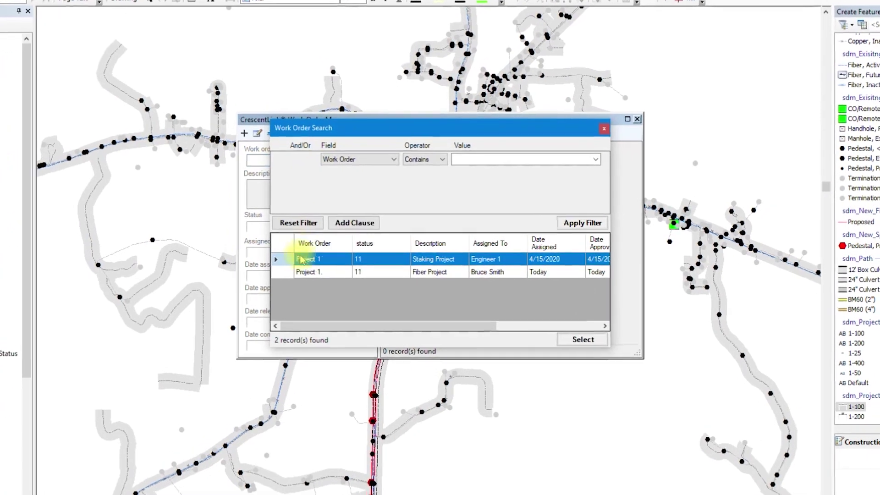
click(619, 357)
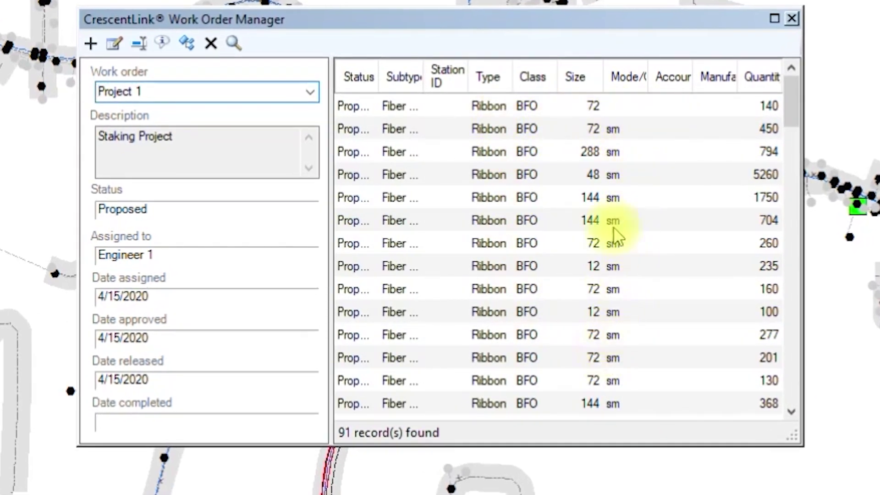
scroll(765, 117, down, 7)
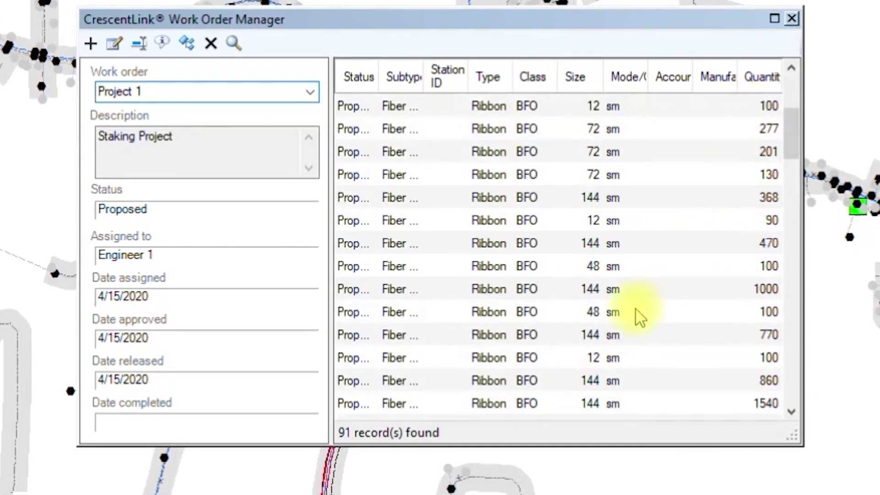
scroll(504, 348, down, 2)
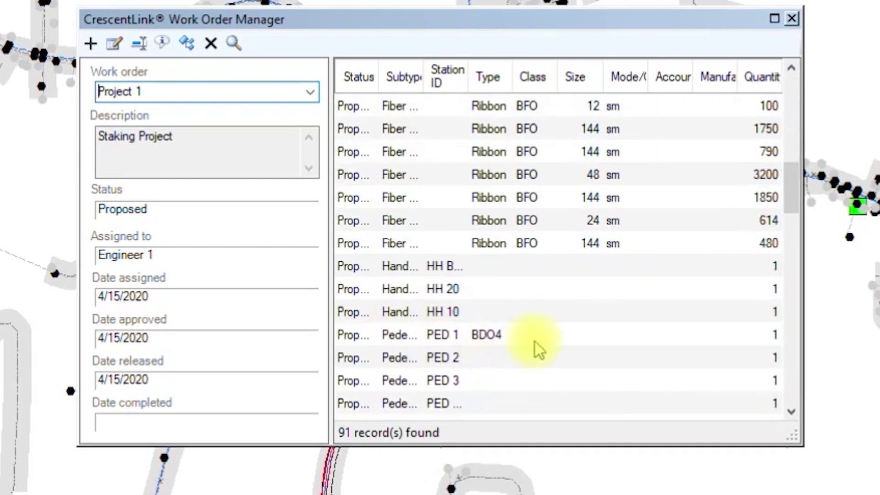
scroll(486, 293, down, 7)
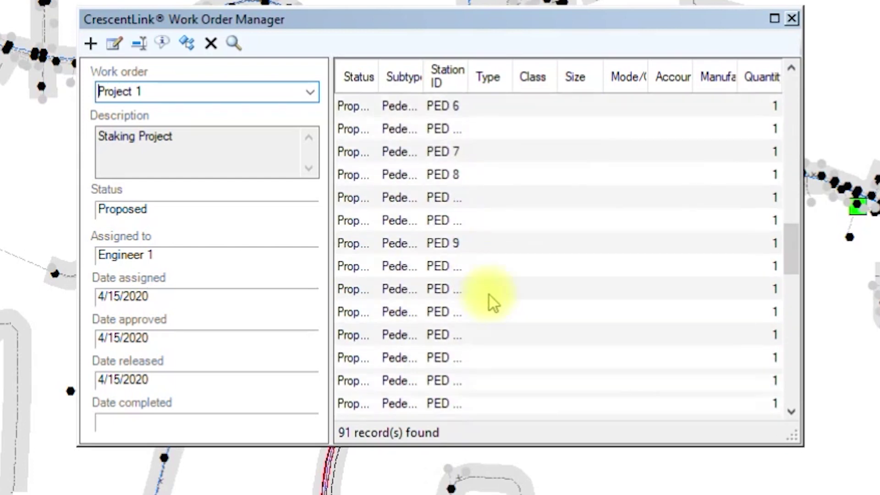
scroll(641, 302, down, 8)
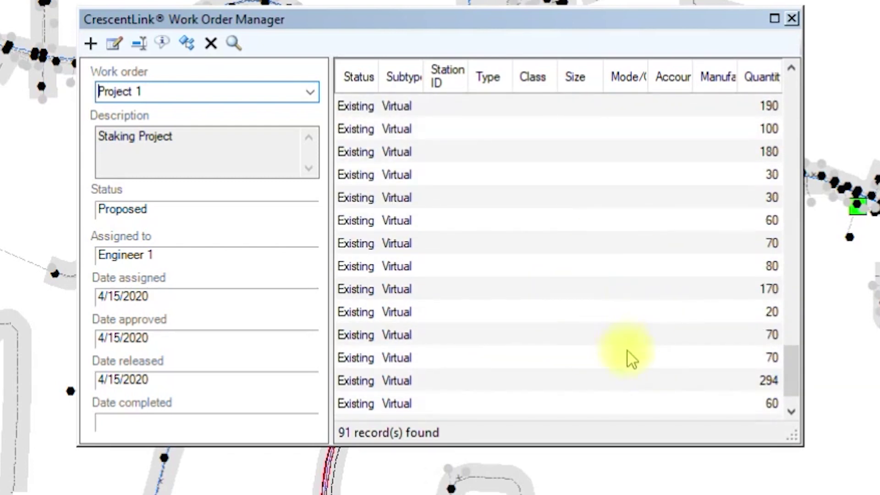
scroll(595, 341, down, 1)
scroll(553, 330, up, 16)
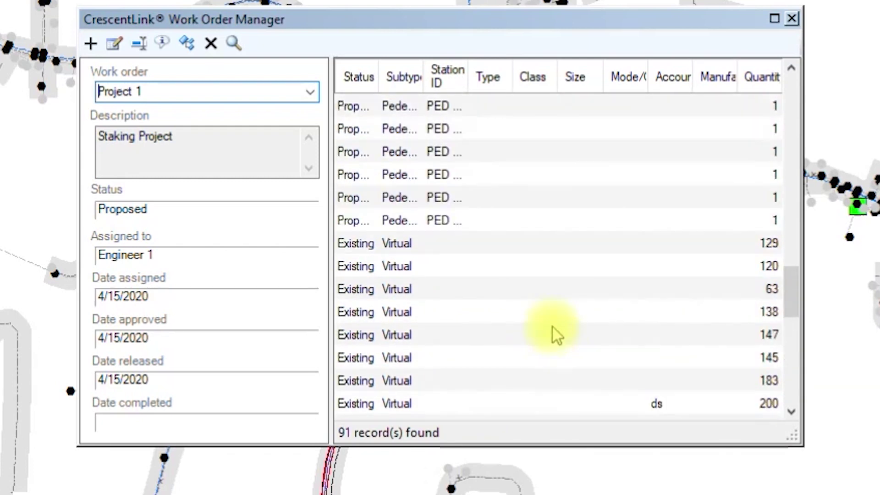
scroll(447, 156, up, 7)
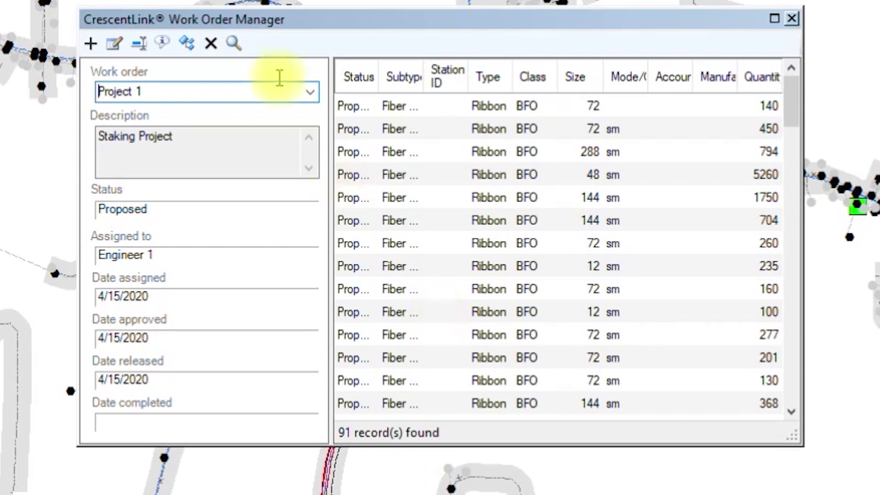
Select the first 13 fiber records and open Update Status, leaving the status at Proposed.
click(369, 114)
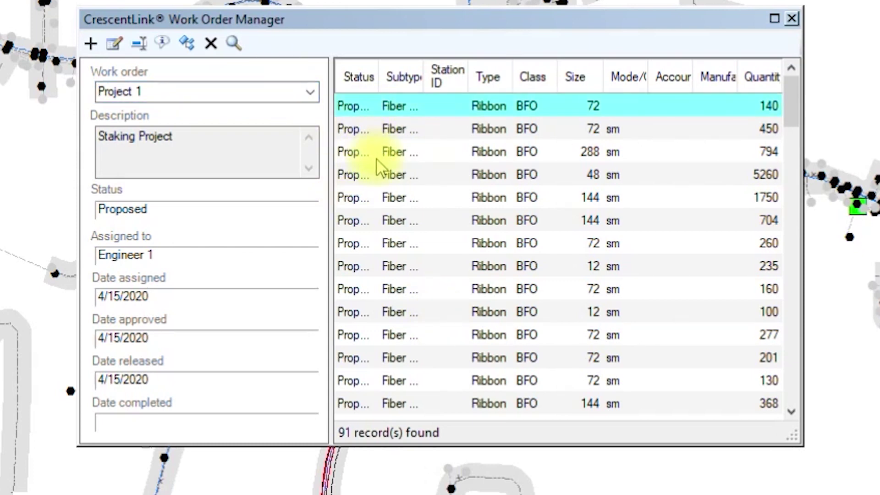
shift+click(370, 387)
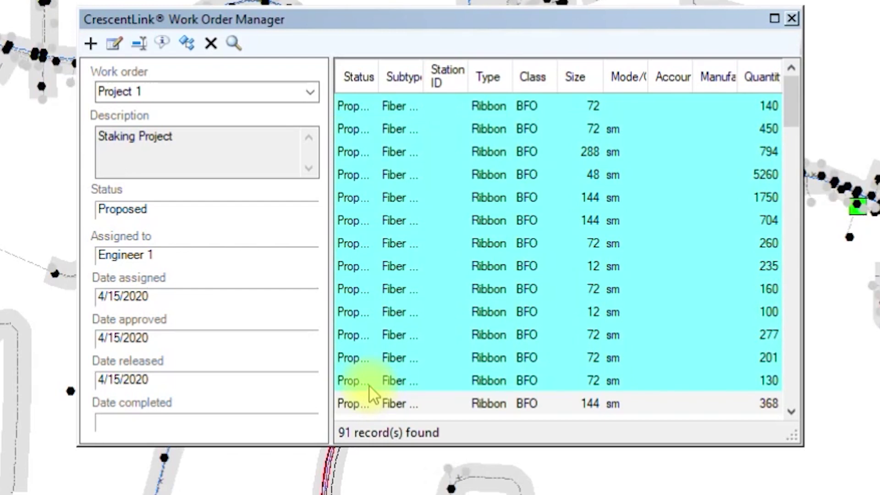
click(163, 44)
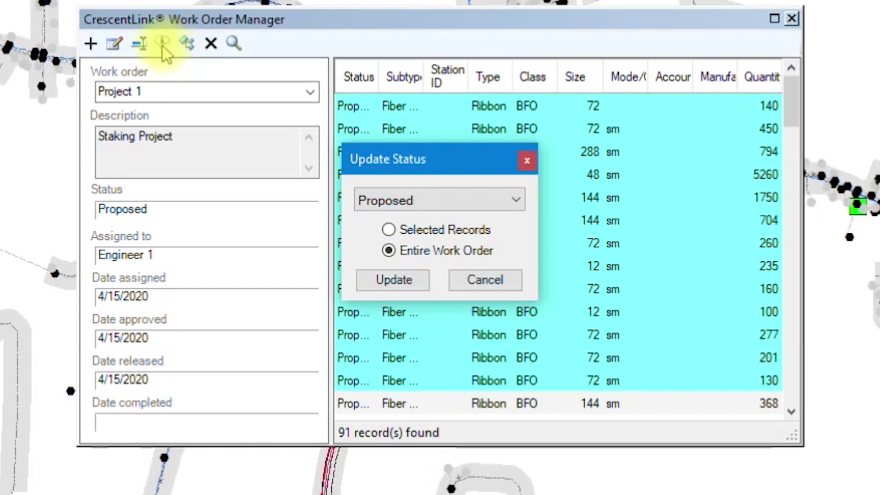
click(514, 200)
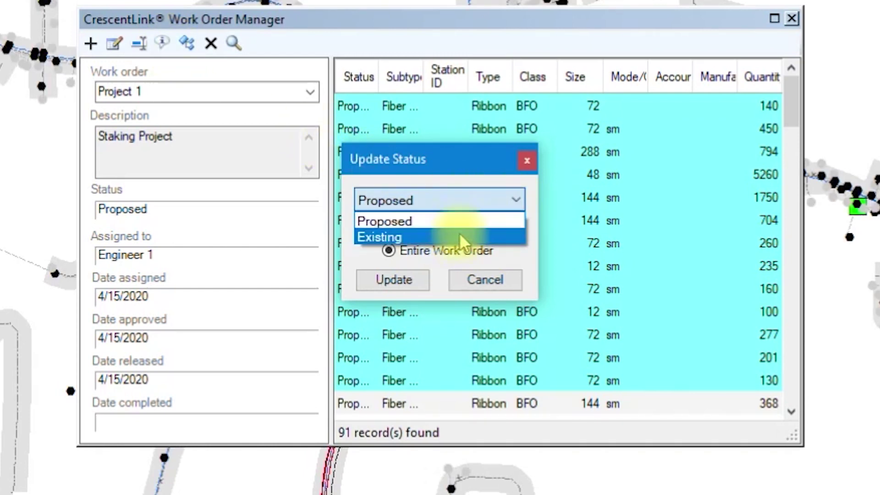
click(504, 266)
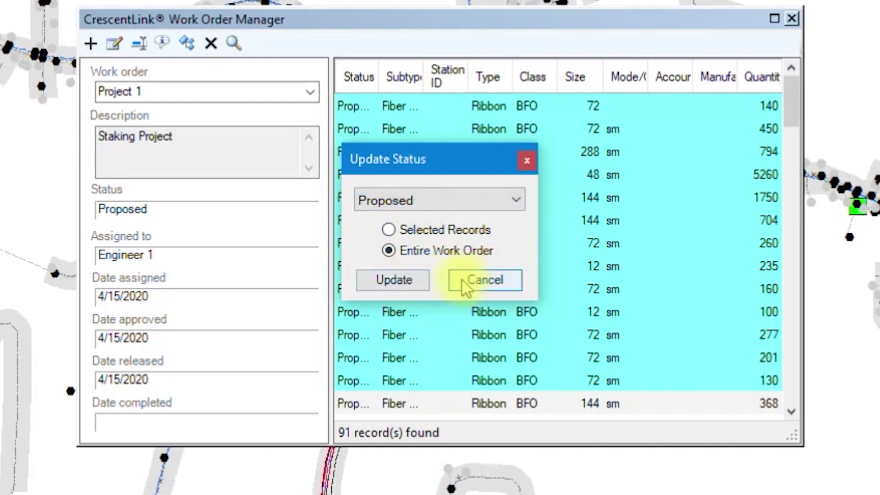
Dismiss the status update, close the Work Order Manager, and dock the Project Planner below the map.
click(526, 161)
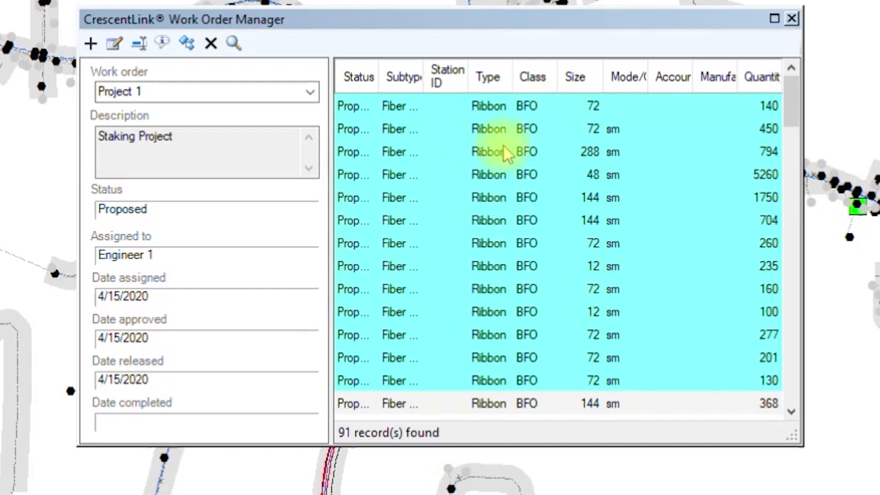
click(793, 20)
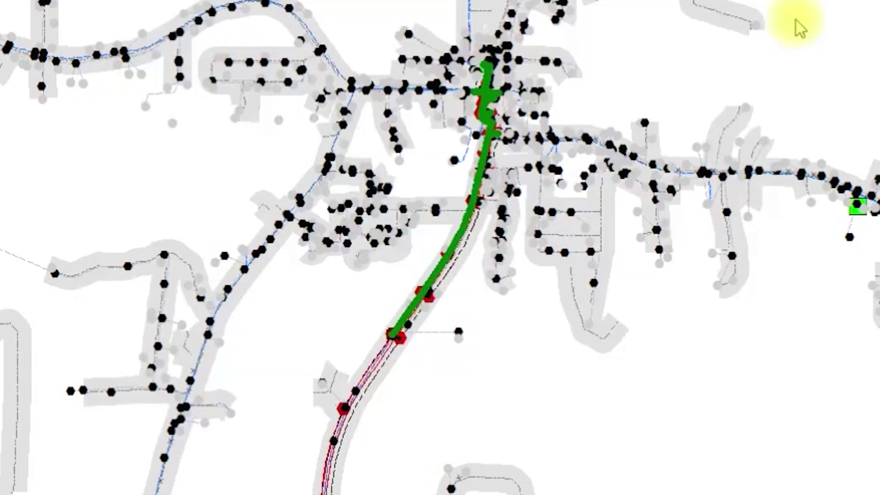
scroll(515, 126, up, 2)
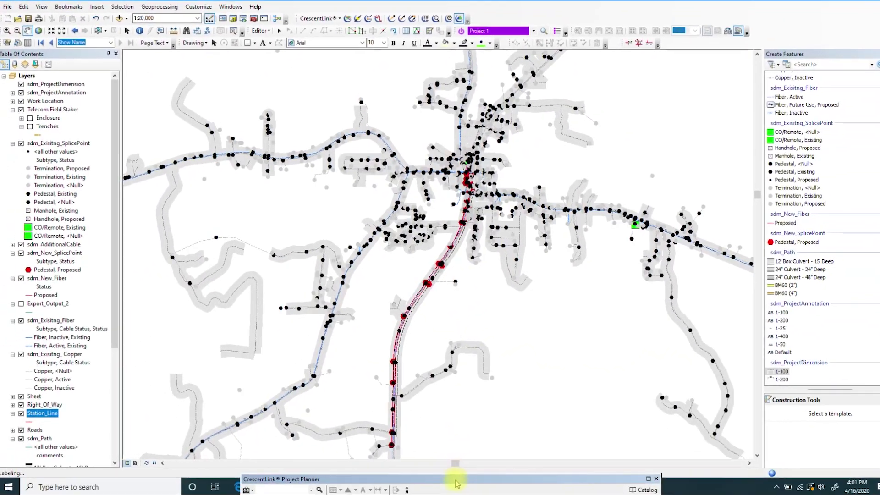
drag(456, 482, 485, 451)
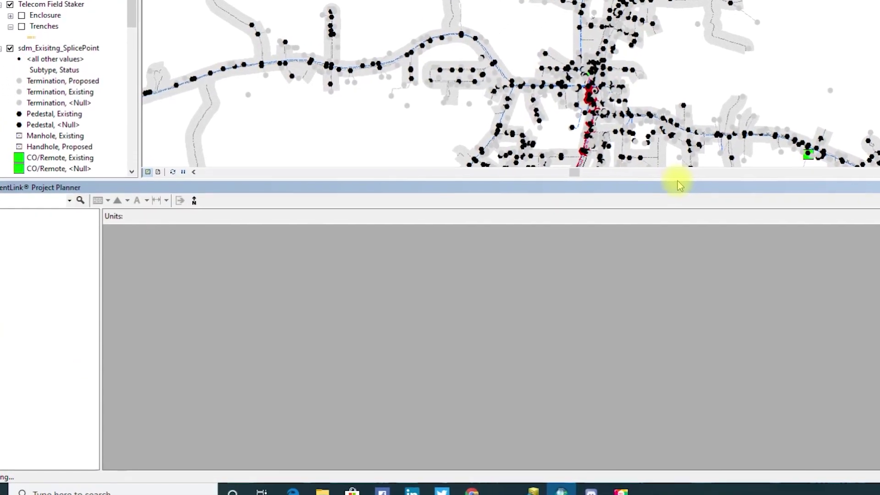
Save new Fiber Build project PROJECT 1. with approval and release dates of 4/16/2020.
drag(687, 184, 731, 393)
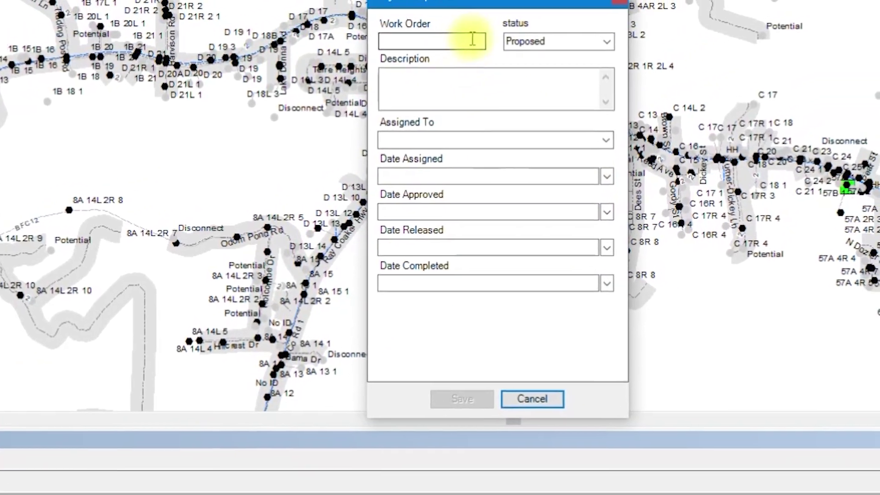
click(546, 12)
text(PROJECT)
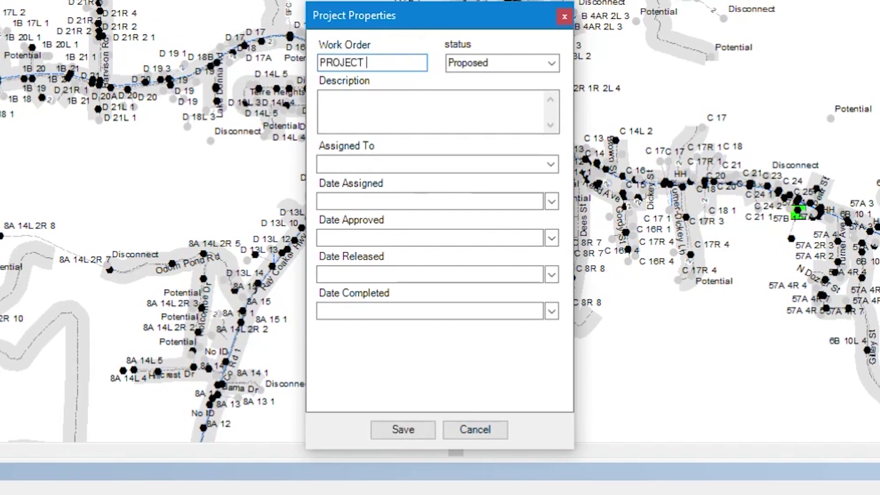
click(321, 99)
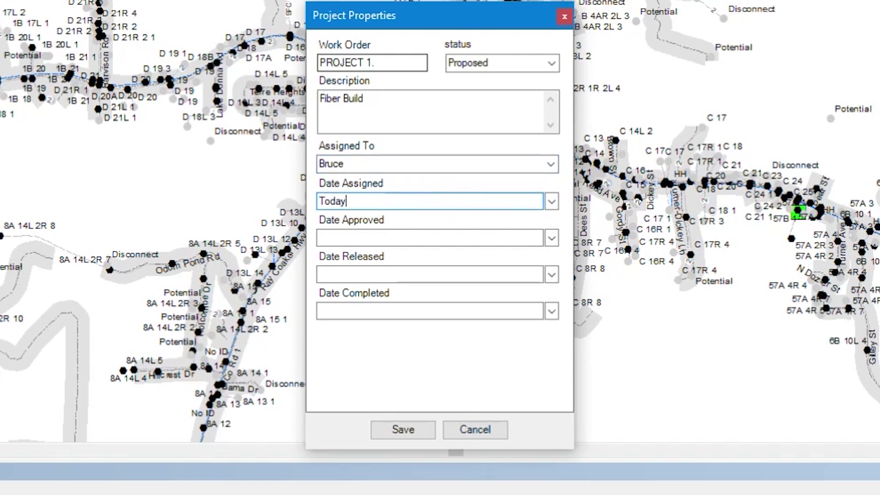
click(551, 238)
click(487, 323)
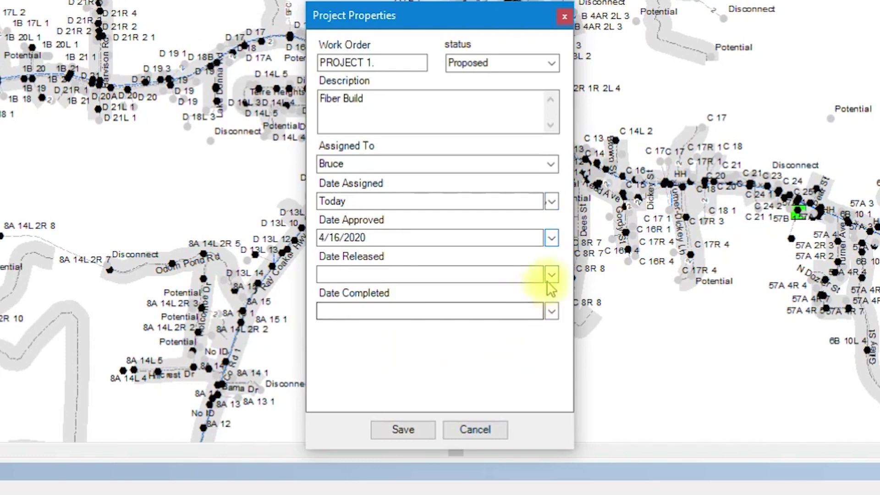
click(551, 274)
click(487, 360)
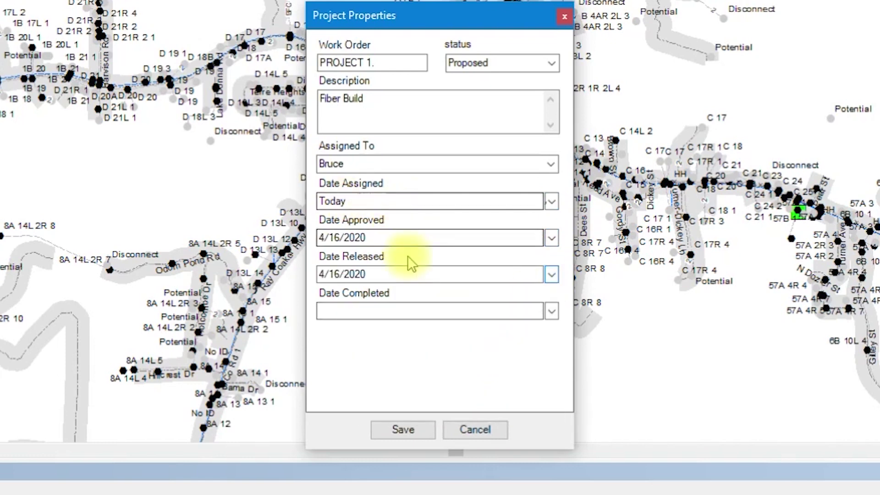
click(406, 434)
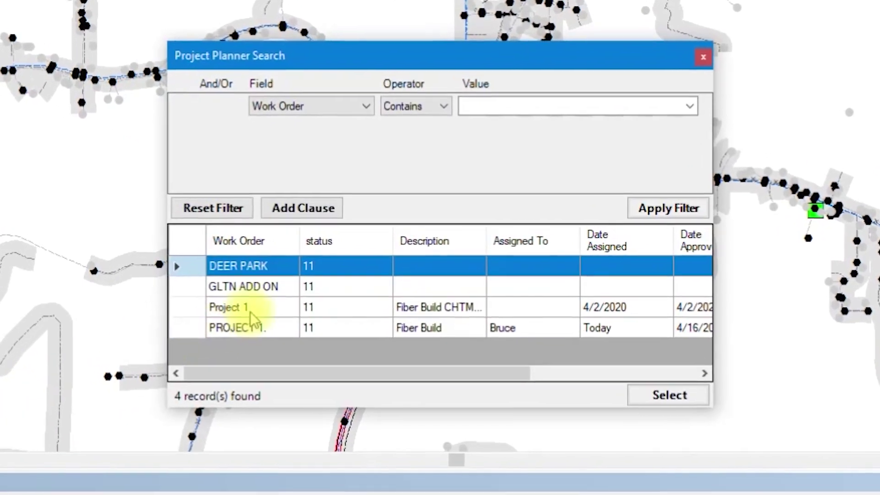
Select the Project 1 record in the Project Planner Search and load its 1:50 sheets.
click(229, 308)
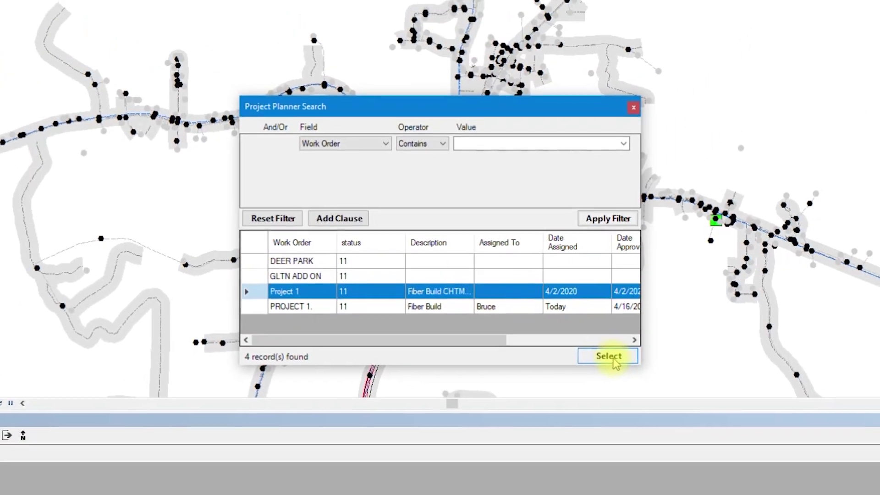
click(614, 361)
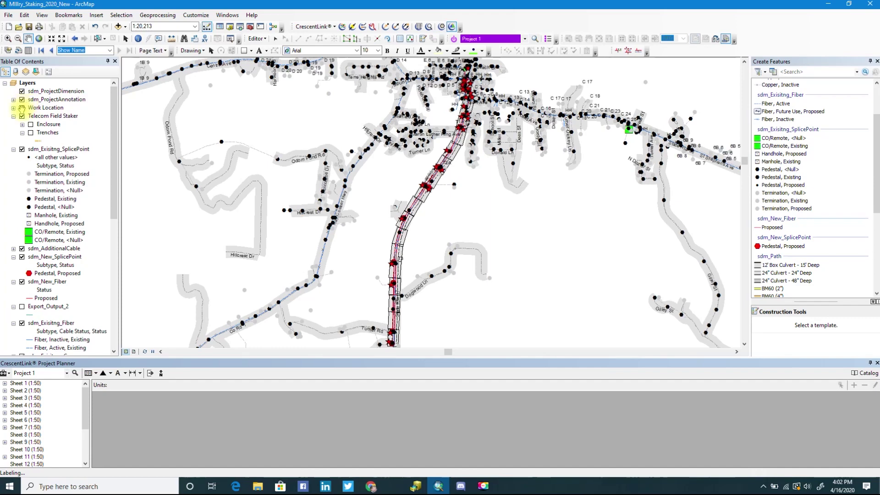
Hide Work Location, pan to the route's south end, and set new sheets to 1:50 with Default layout.
click(21, 108)
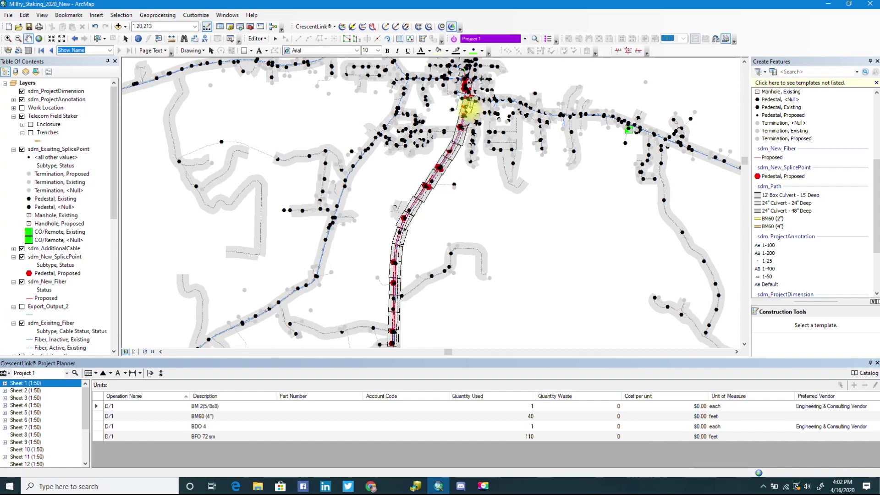
drag(386, 324, 407, 228)
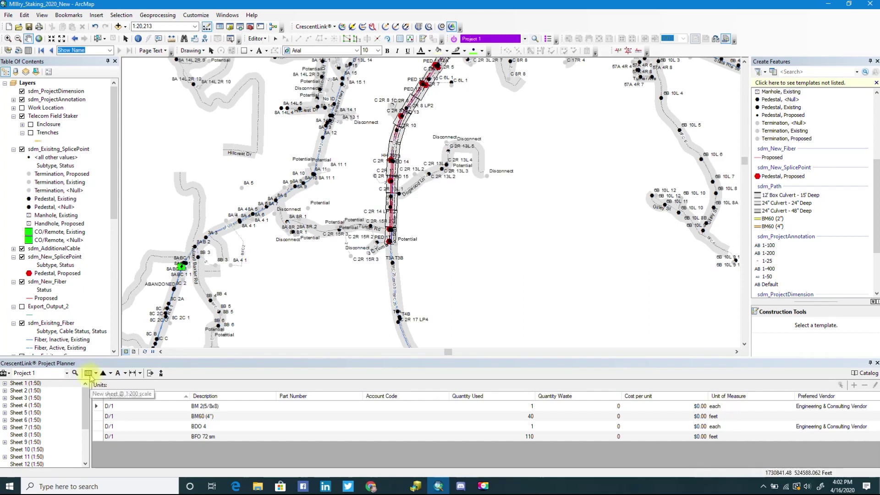
click(95, 374)
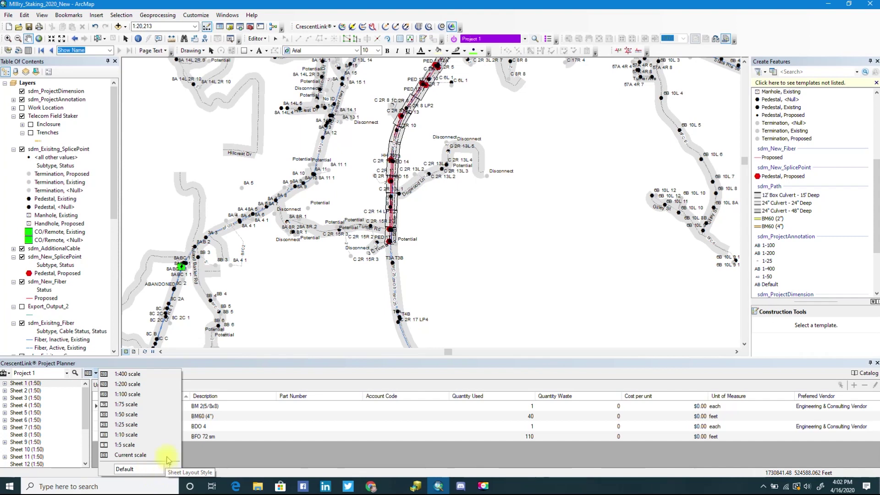
click(166, 469)
click(160, 479)
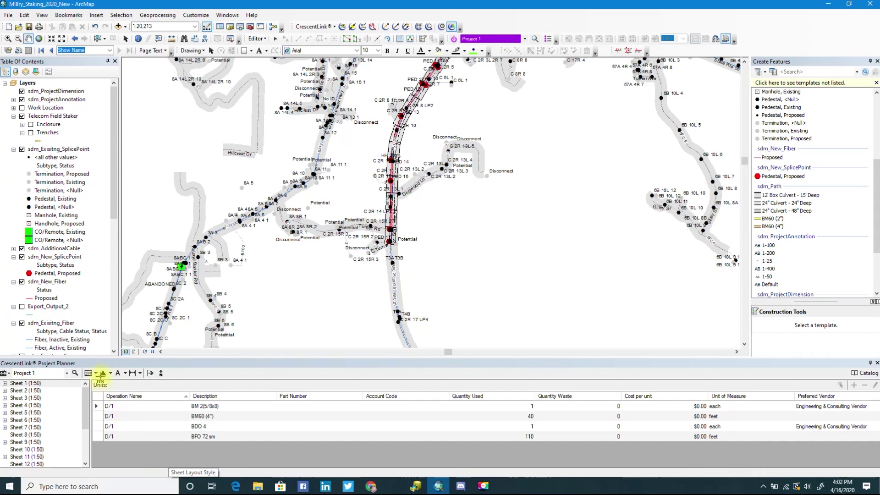
click(96, 374)
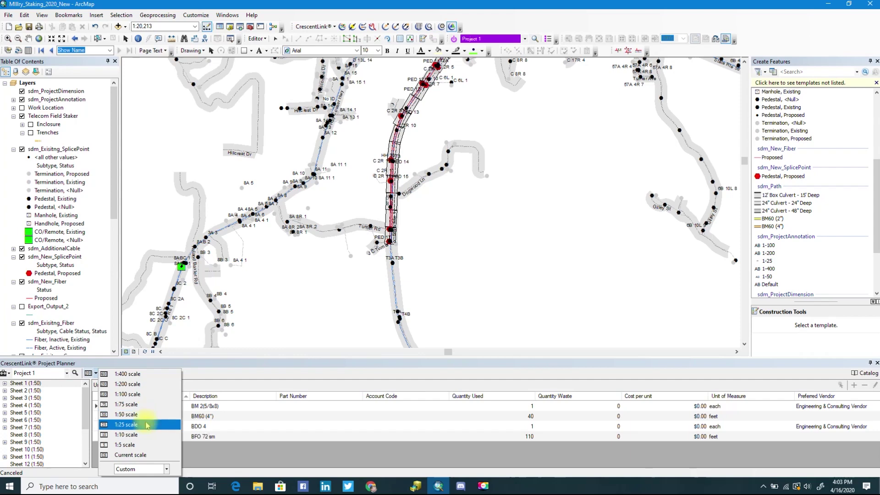
click(144, 418)
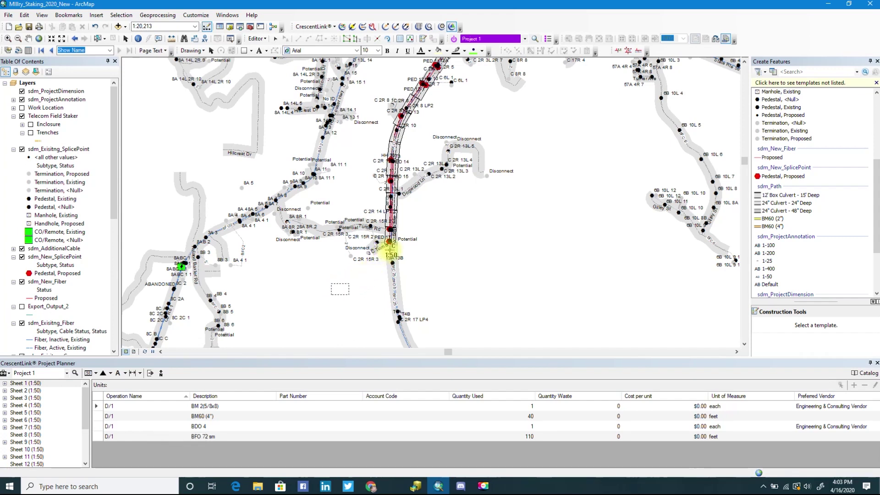
Place and rotate a new 1:50 sheet frame at the route's southern end, then switch to the Edit tool.
scroll(390, 250, down, 4)
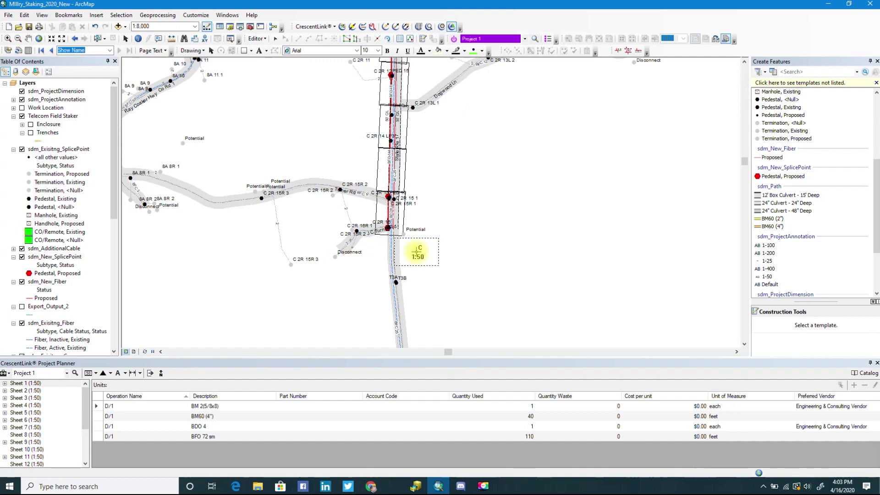
click(416, 251)
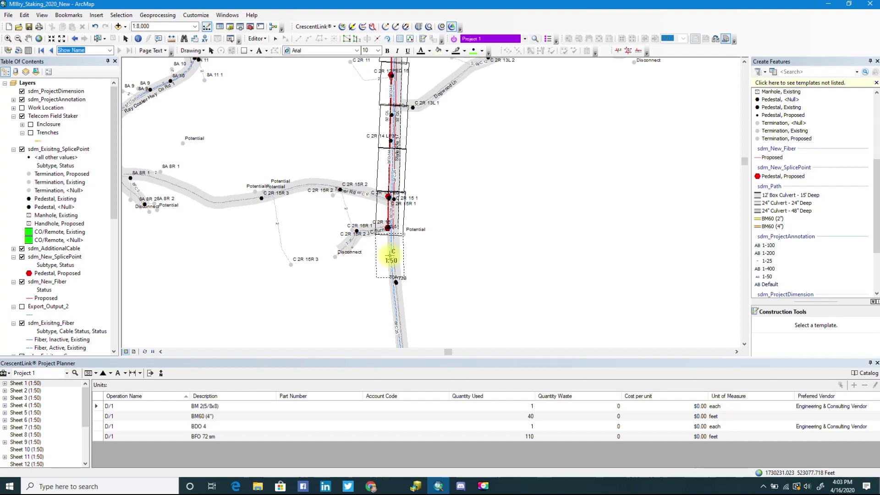
click(427, 256)
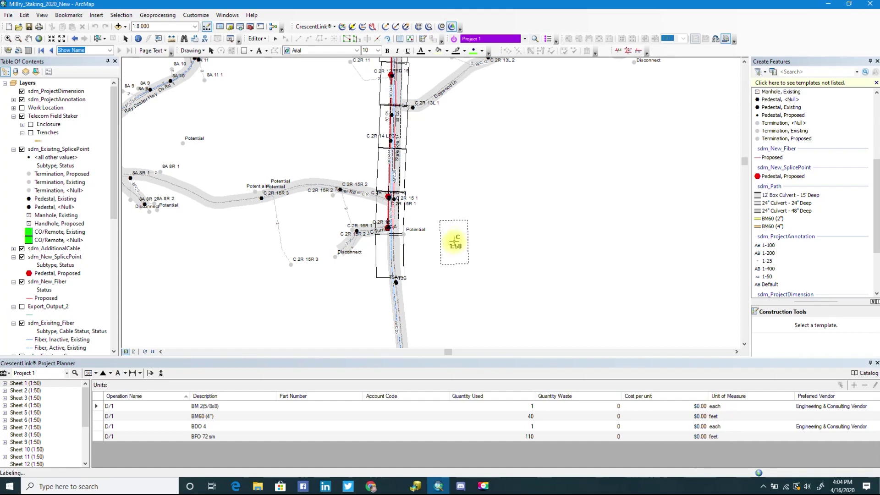
click(454, 241)
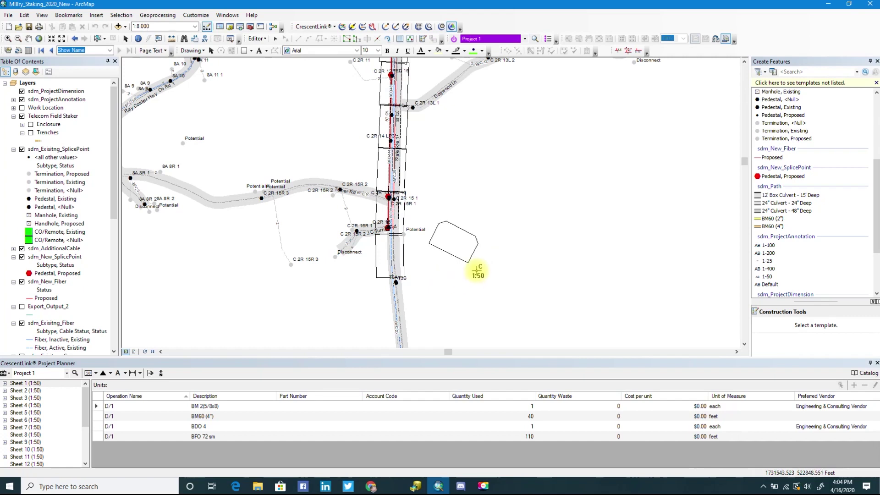
click(471, 276)
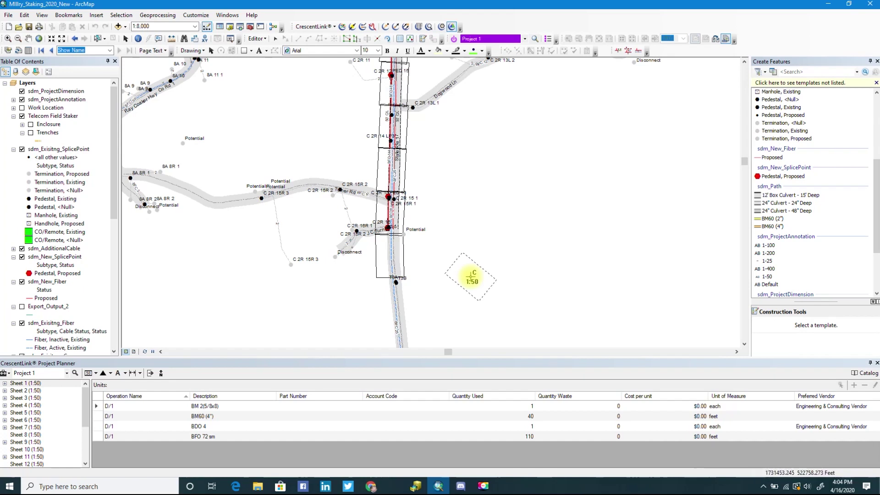
click(276, 40)
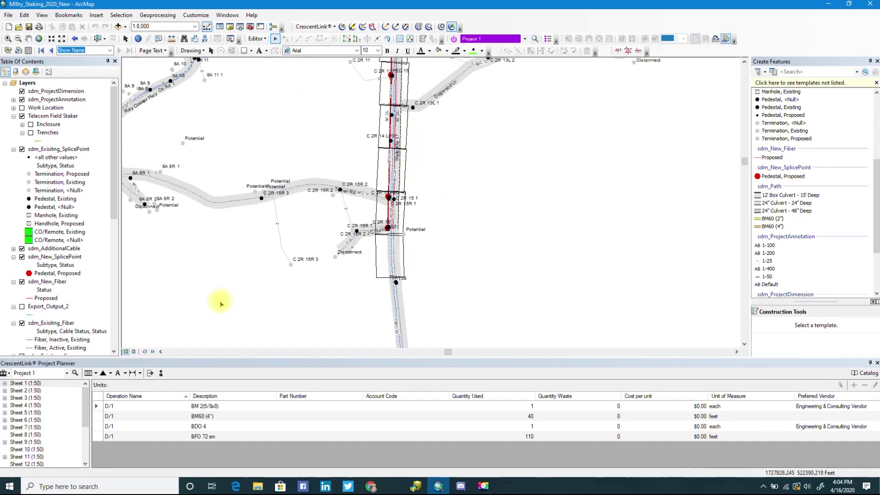
Zoom to Sheet 1, expand Sheets 1 and 2, turn Work Location on, and open Op D/1's units.
right_click(26, 384)
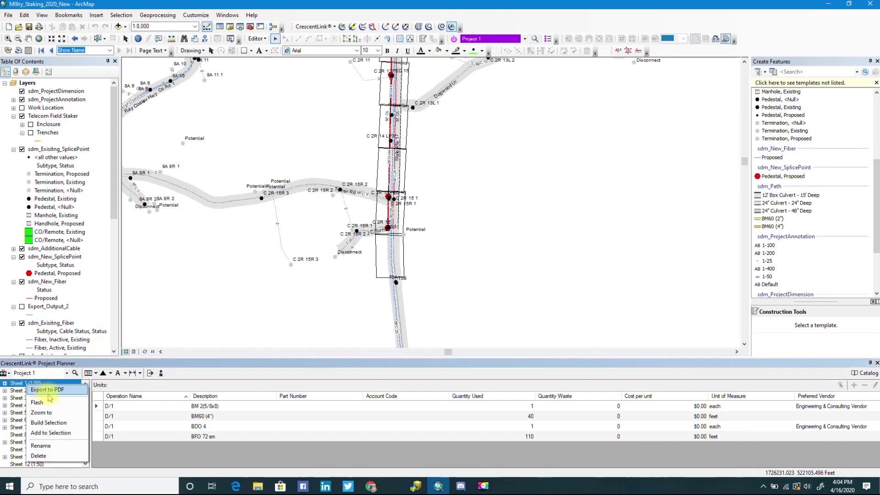
click(44, 412)
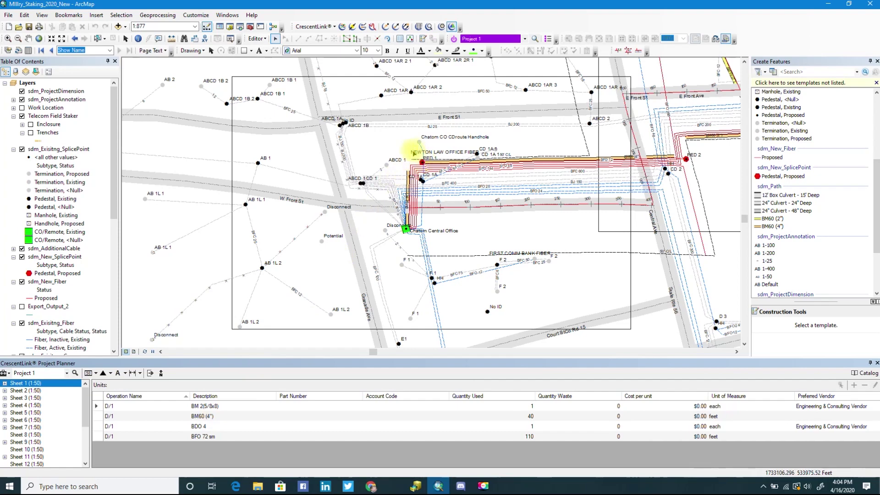
click(5, 384)
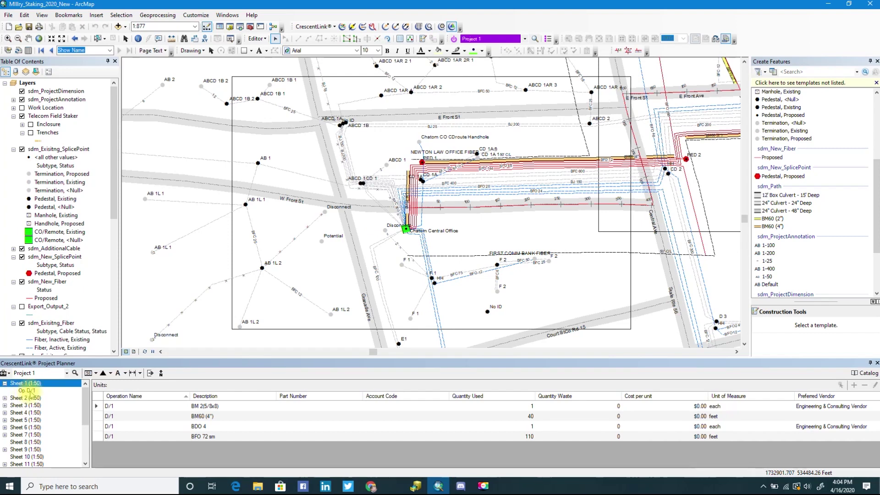
click(6, 398)
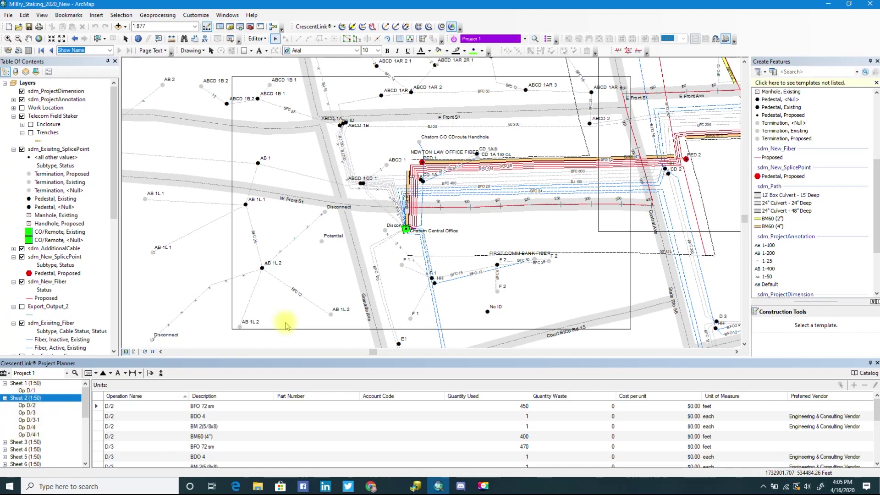
click(22, 107)
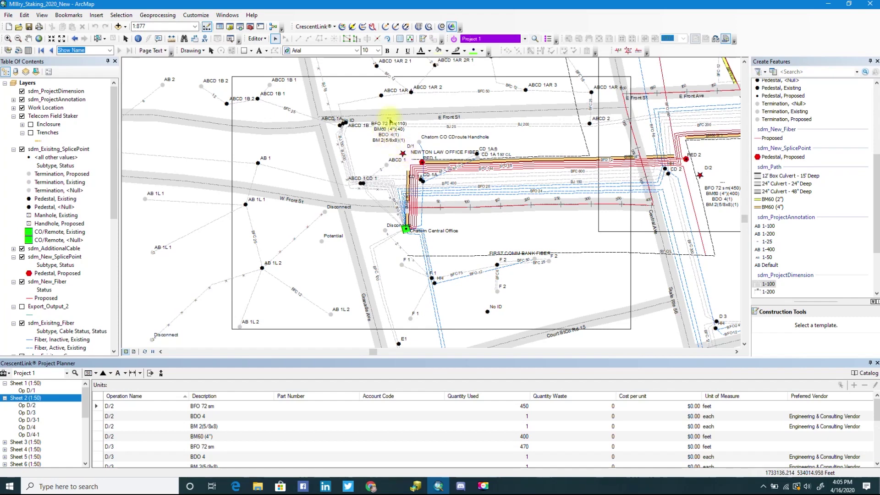
click(29, 391)
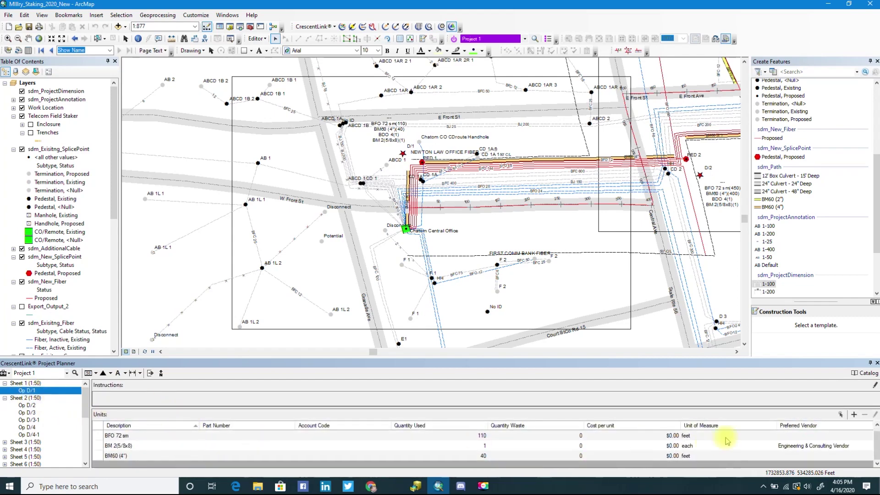
click(855, 415)
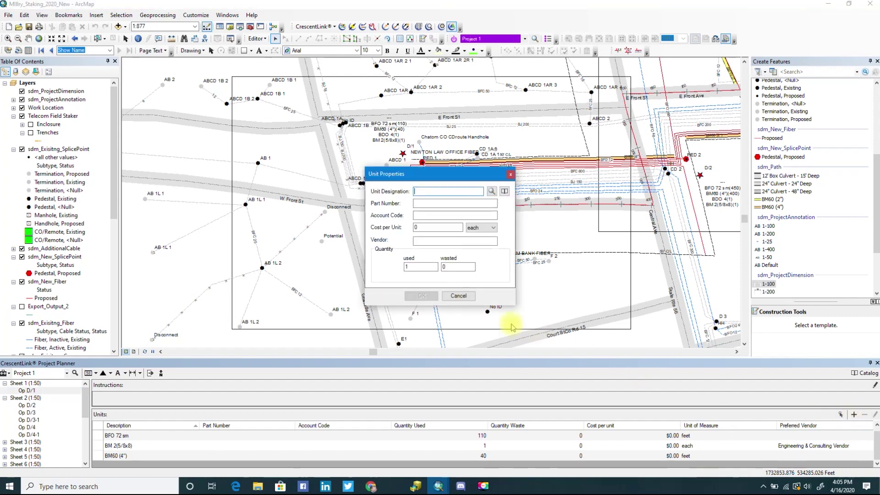
click(459, 295)
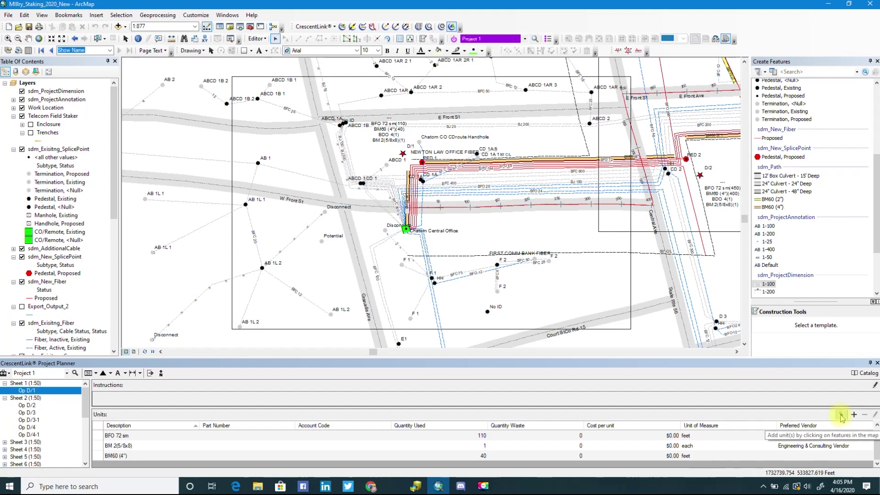
click(841, 415)
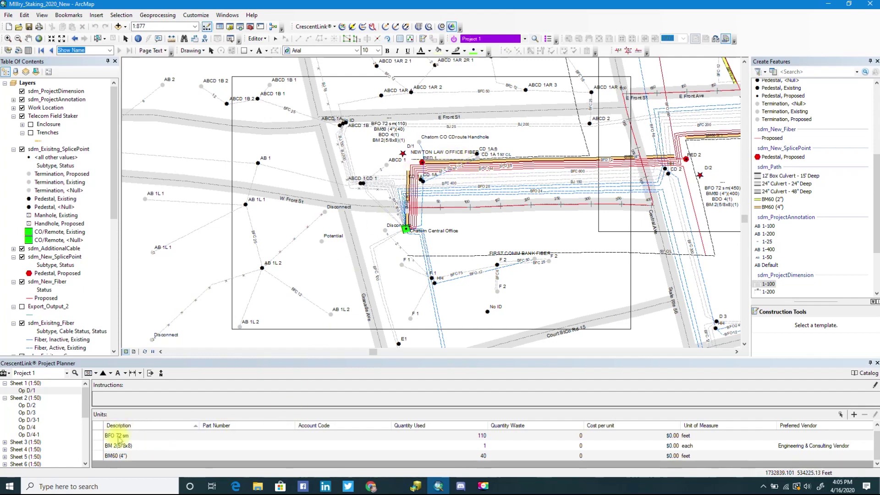
click(854, 415)
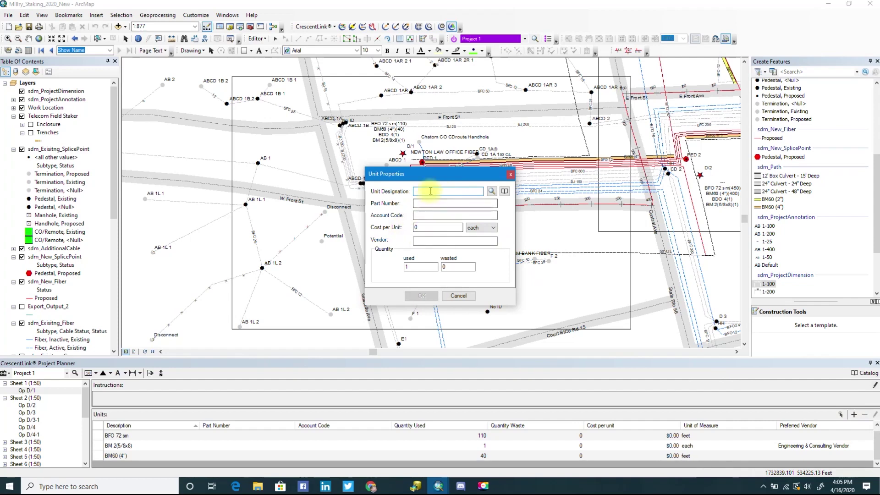
click(505, 194)
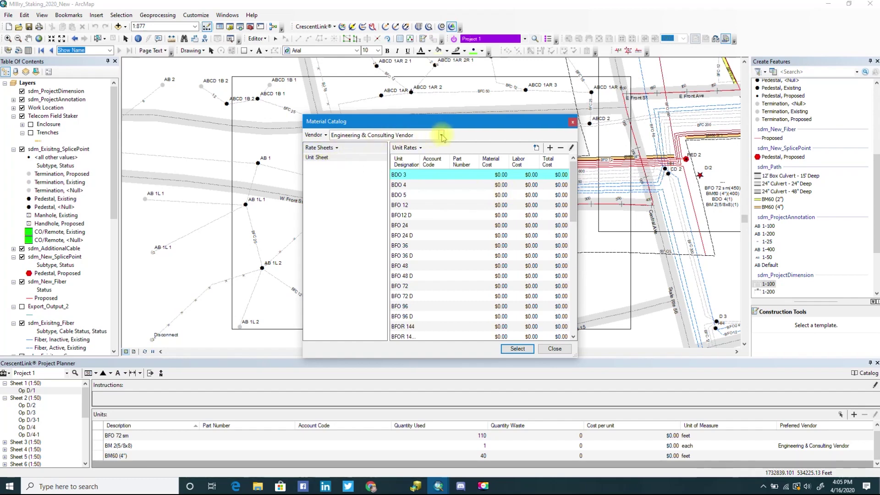
scroll(414, 259, down, 8)
scroll(414, 259, down, 2)
scroll(414, 259, up, 10)
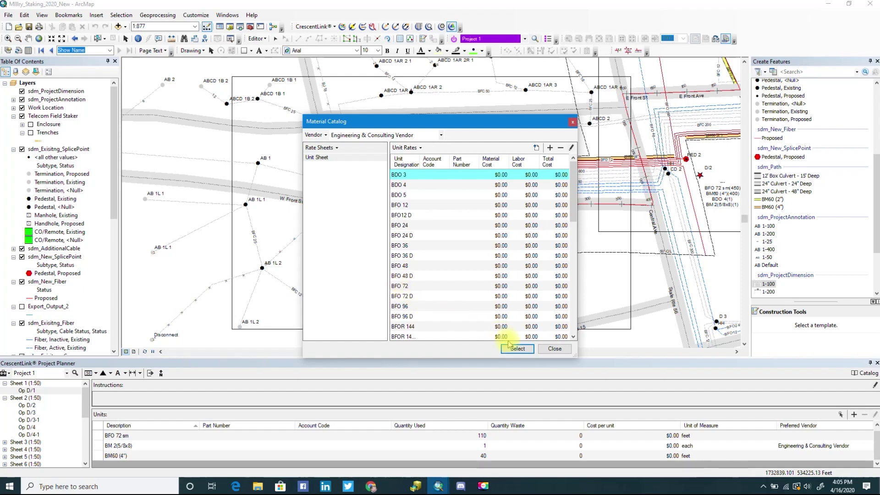
click(555, 349)
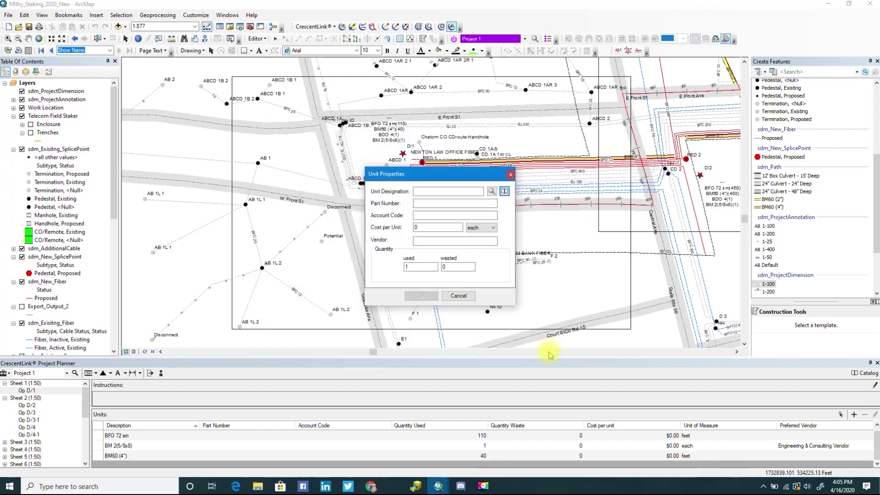
click(458, 295)
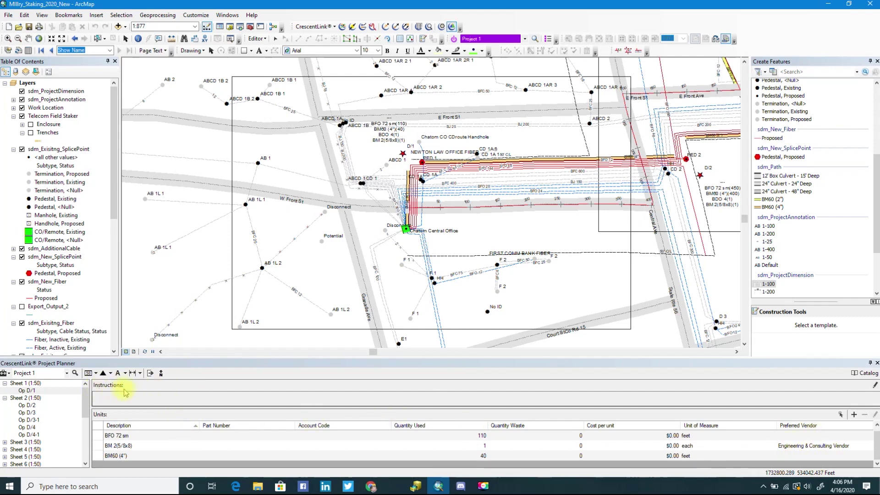
Start editing the sheet instructions, then cancel without making changes.
click(875, 385)
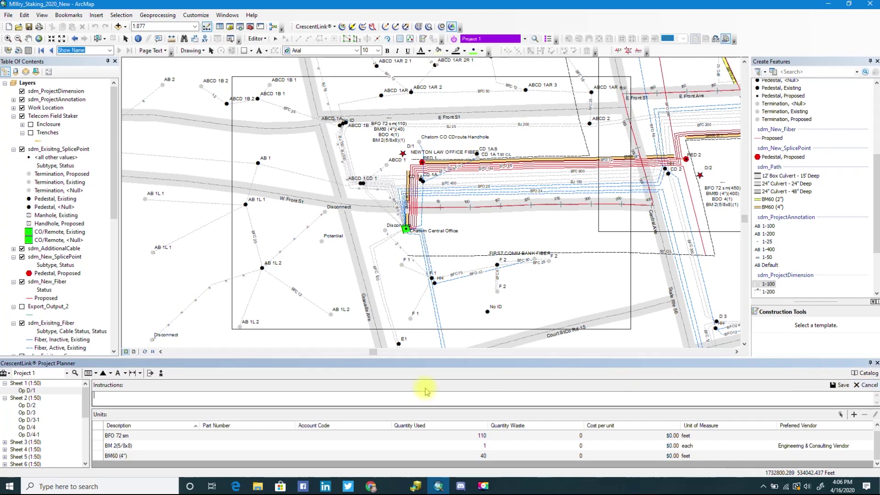
click(112, 395)
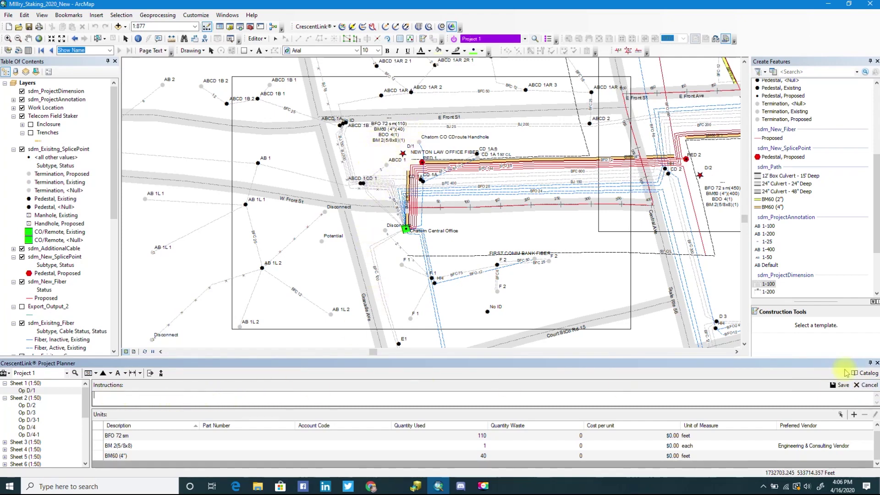
click(864, 386)
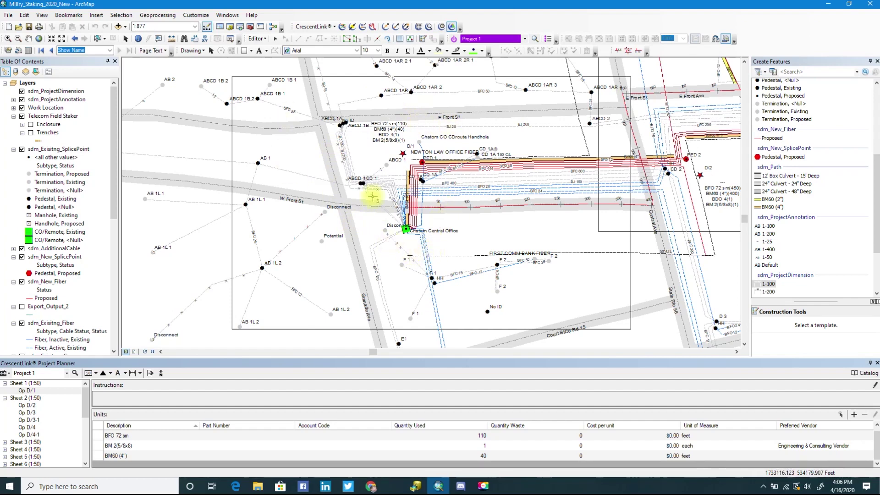
Clear the Project box and load Project 1 from the project search results.
click(49, 373)
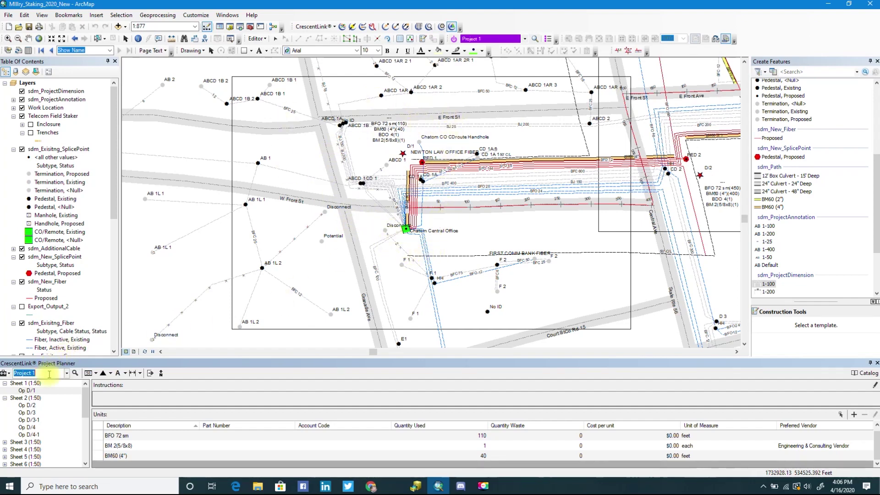
key(BackSpace)
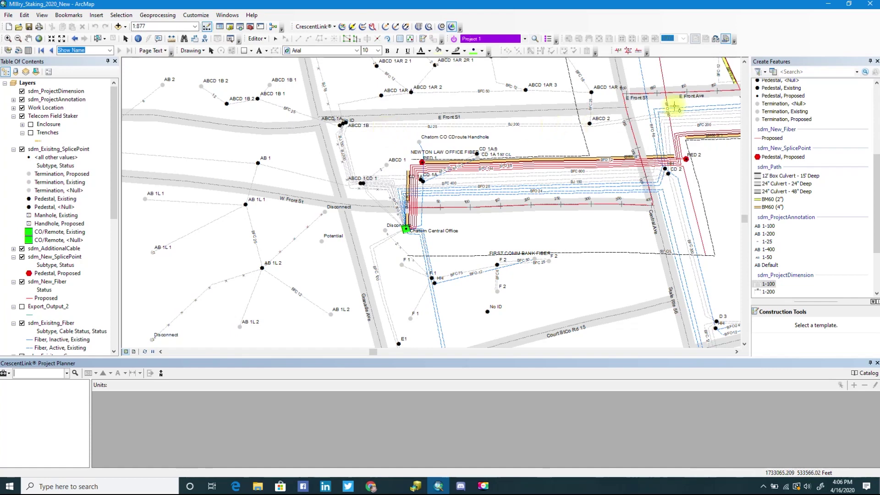
click(75, 373)
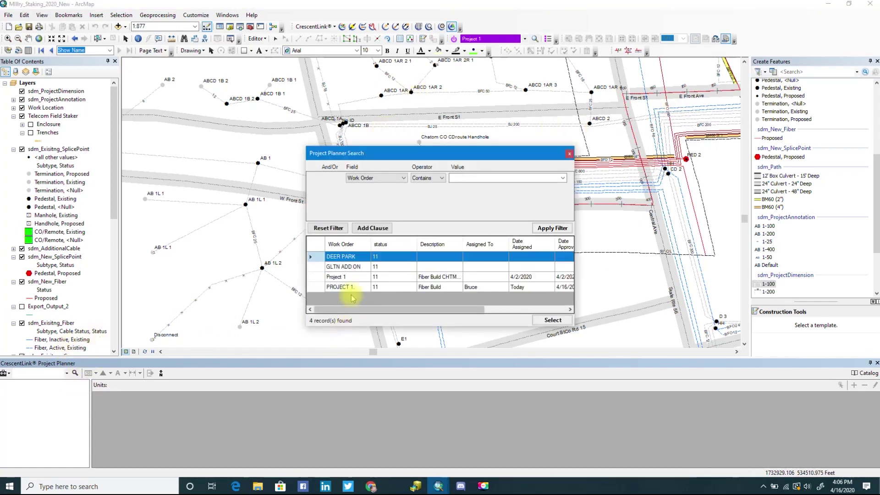
click(359, 278)
click(550, 320)
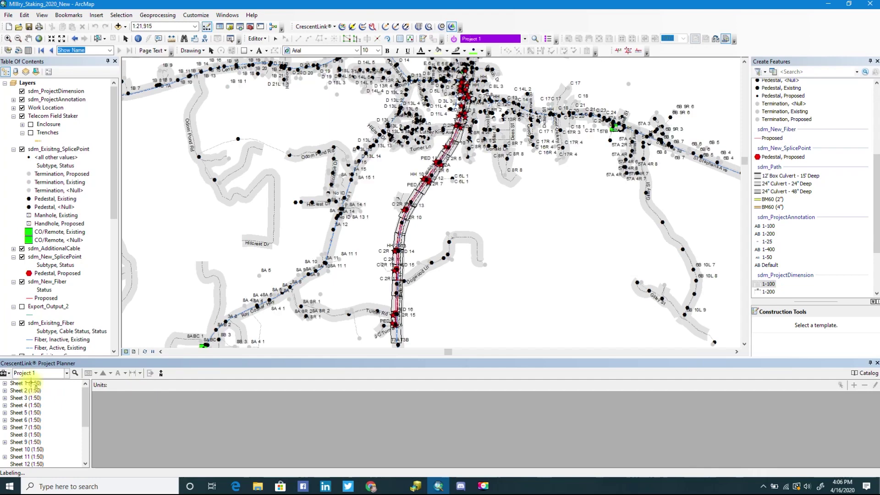
Zoom the map to Sheet 1 to list its D/1 units, including BFO 72 sm, BM 2(5/8x8), BDO 4 and BM60.
right_click(33, 384)
click(52, 415)
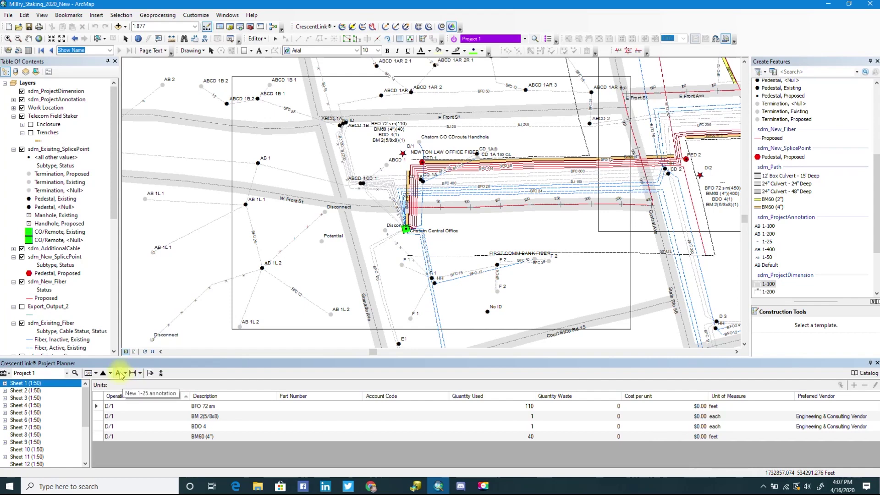
Place a new 1-25 leader annotation just south of the fiber route east of Chatom Central Office.
click(118, 374)
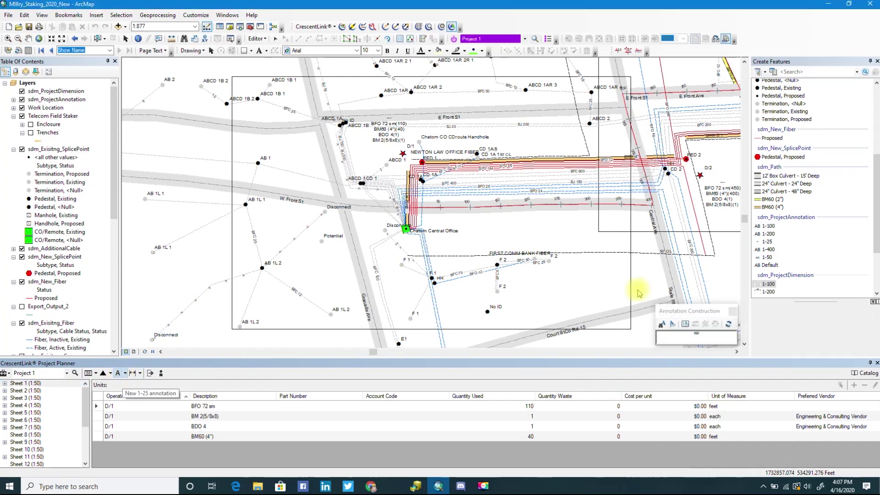
click(673, 326)
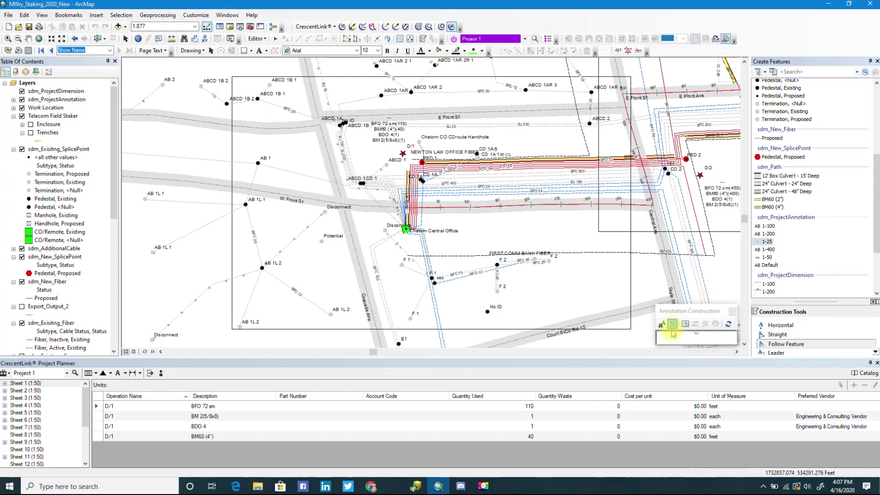
click(775, 354)
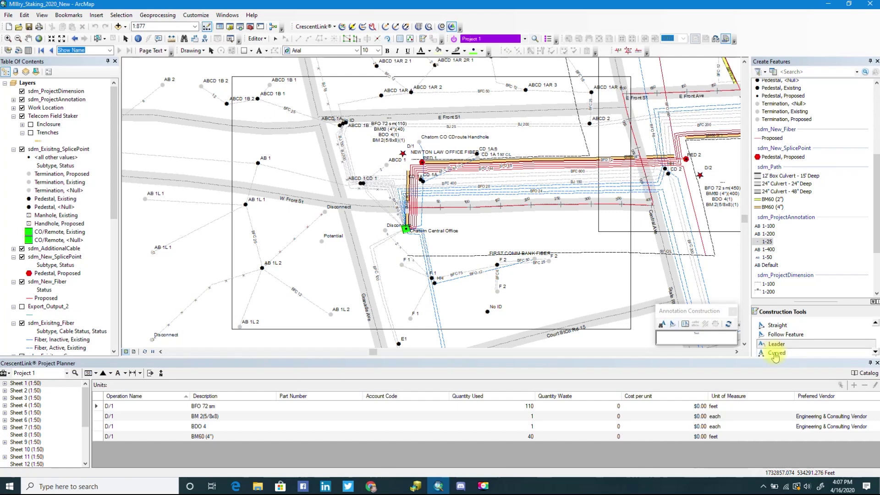
click(701, 337)
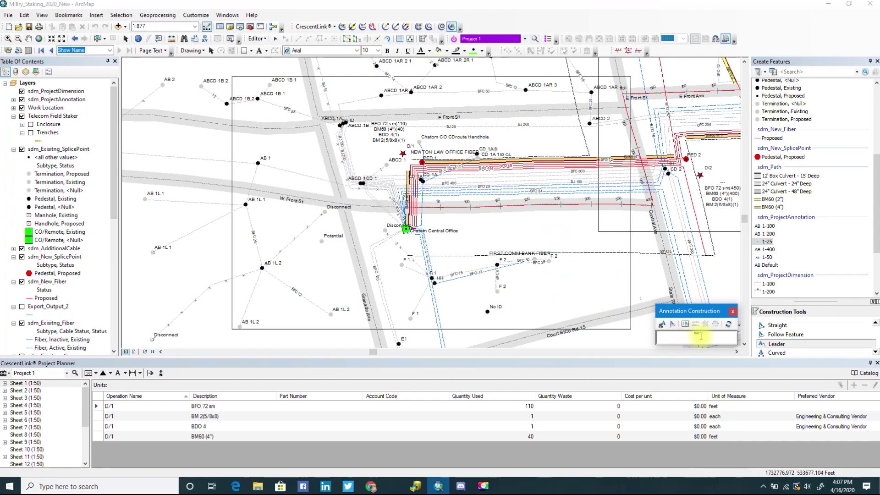
click(517, 232)
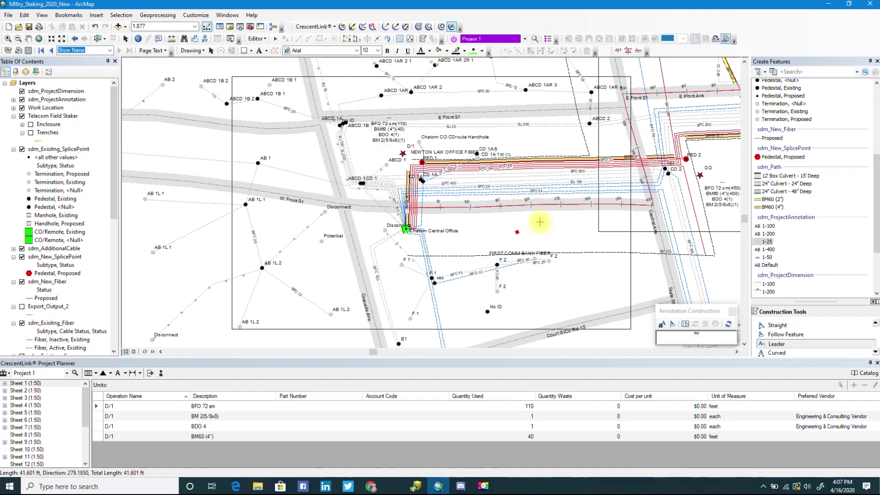
click(540, 222)
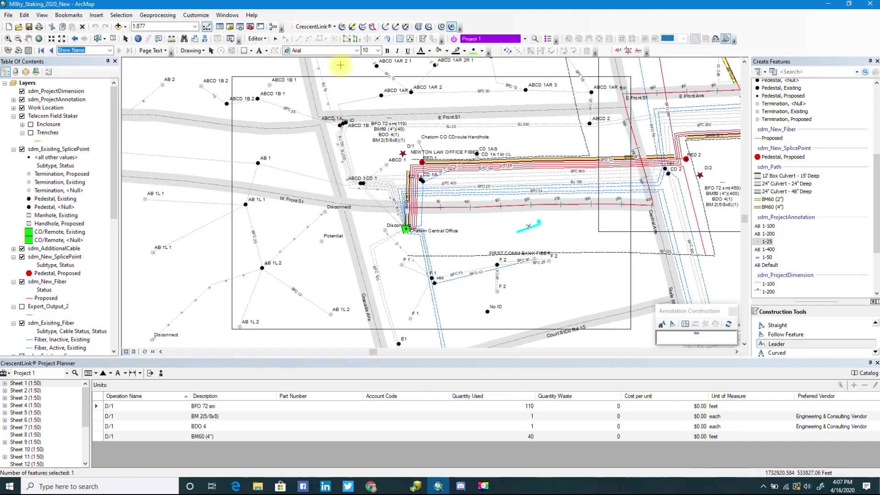
Switch to the Edit tool and then to selecting graphic elements on the map.
click(276, 40)
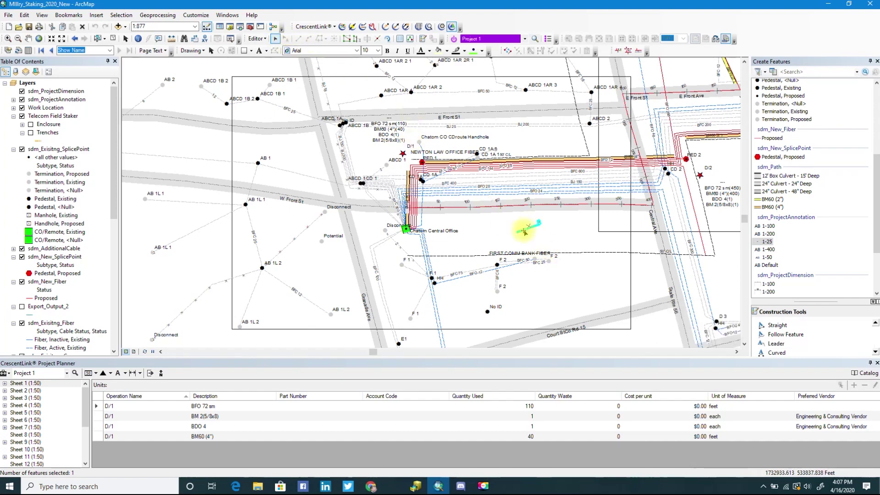
click(387, 38)
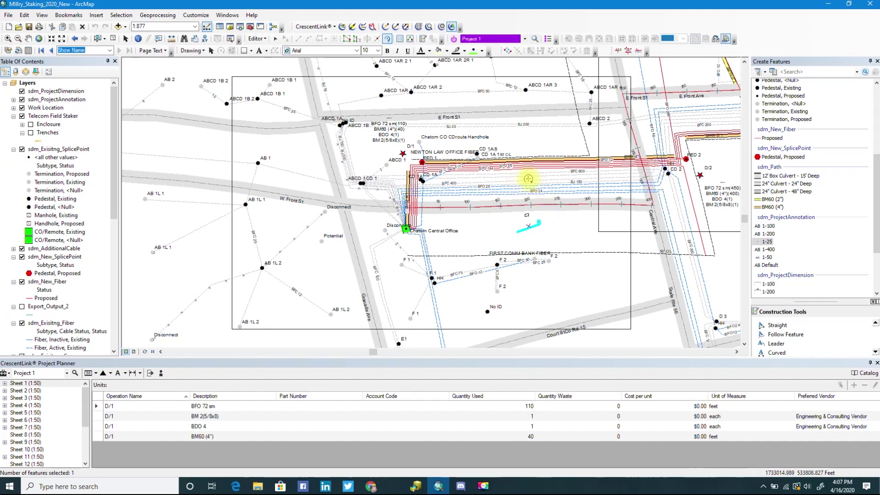
click(560, 243)
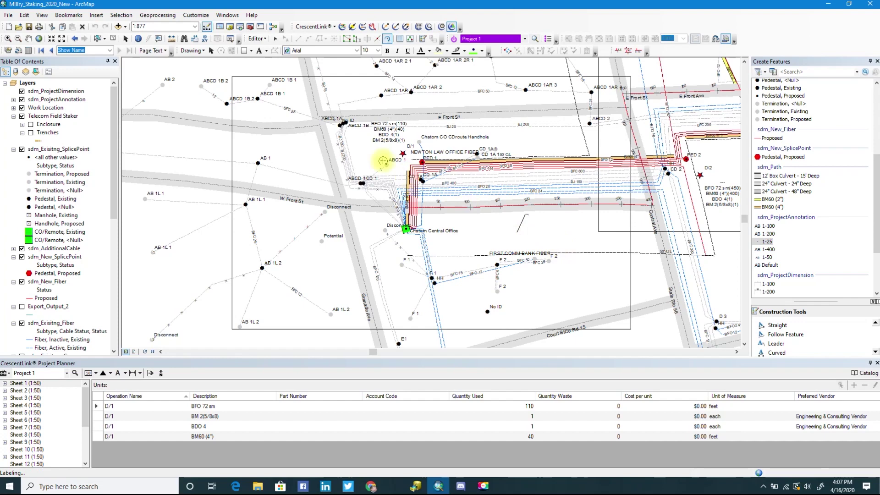
click(210, 52)
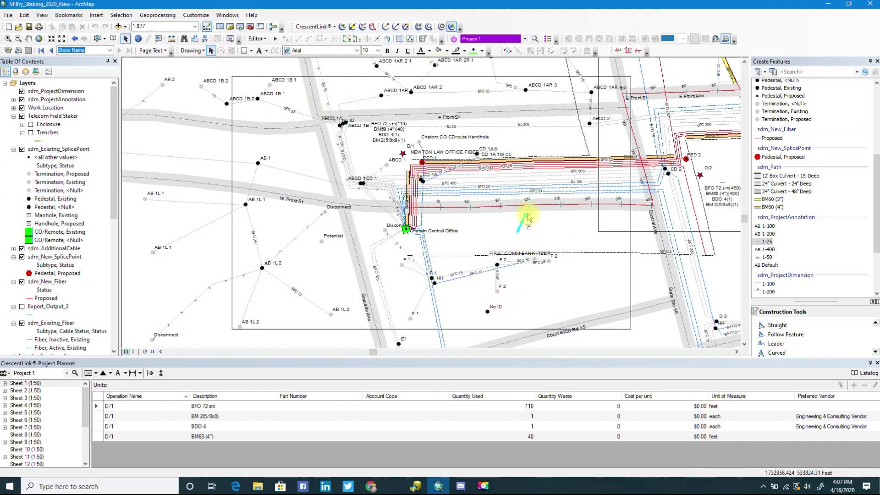
Check the annotation's properties, then stretch its leader up to the fiber near CD 1A and deselect.
double_click(528, 230)
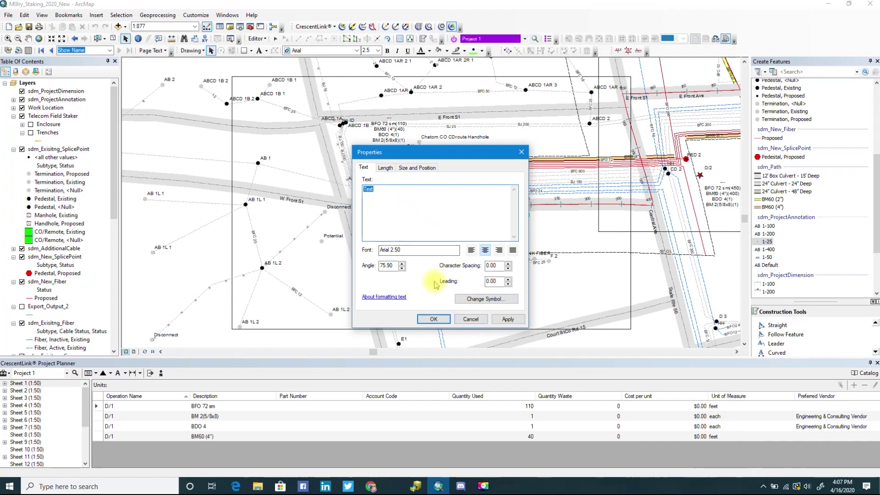
click(472, 319)
drag(518, 237, 499, 170)
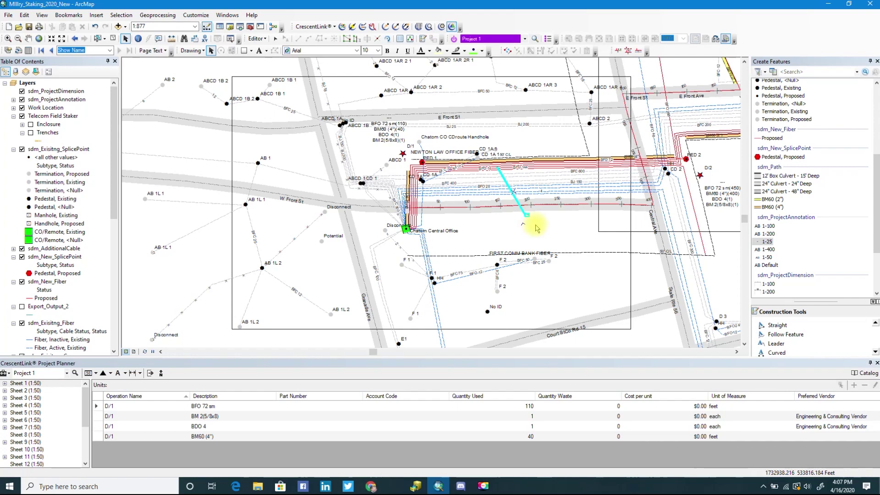
click(112, 39)
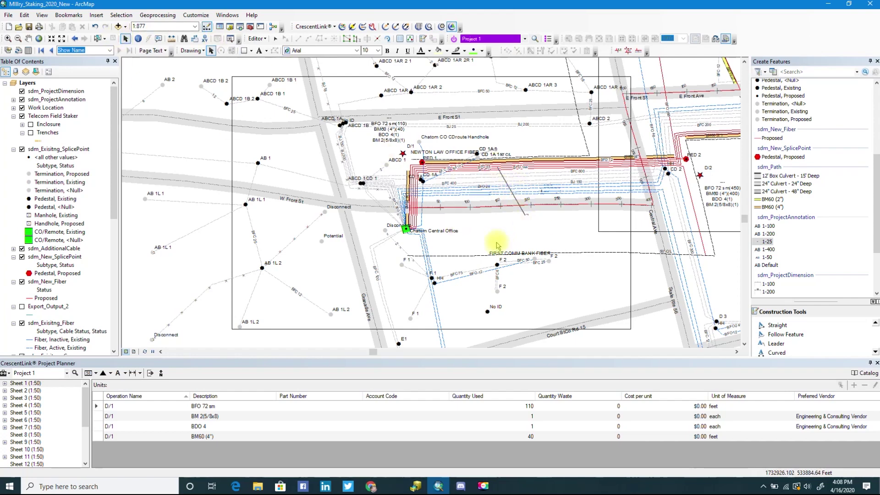
Place a new 1-50 dimension with two points near Chatom Central Office.
click(132, 373)
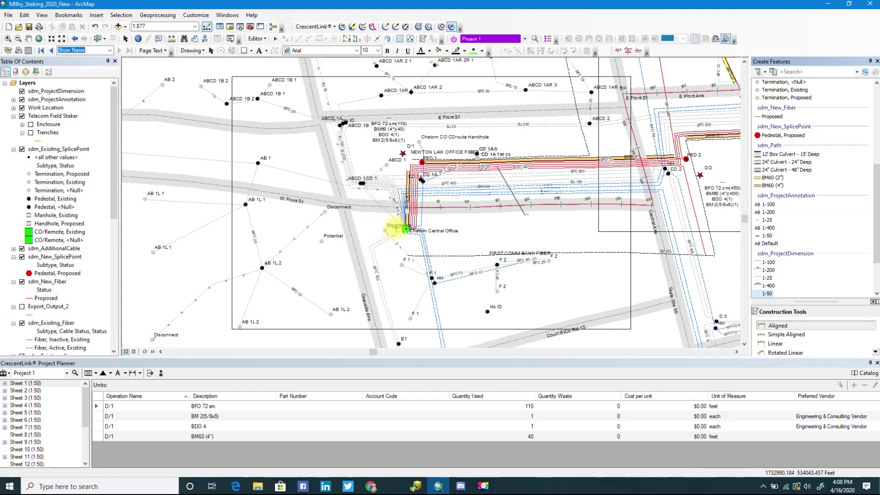
click(397, 233)
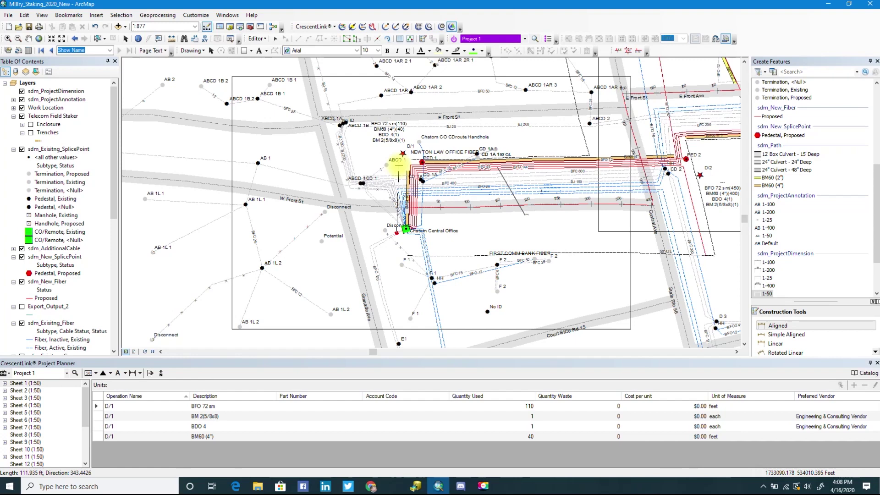
click(397, 163)
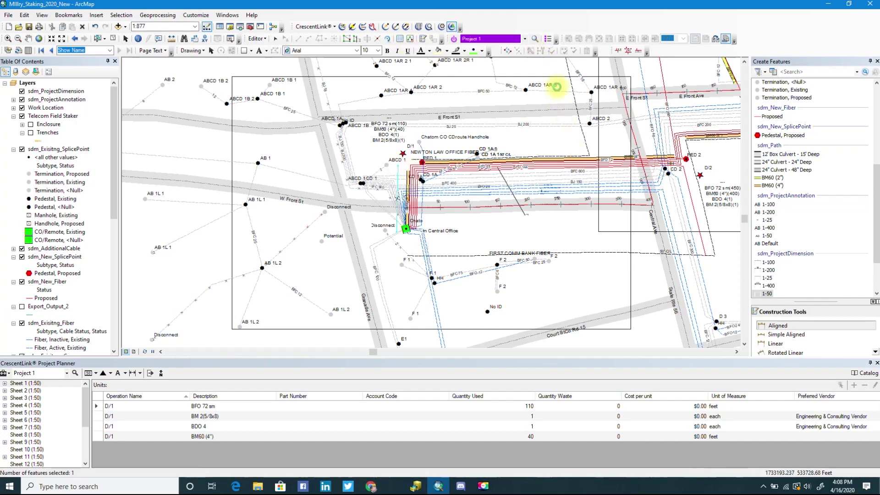
click(835, 224)
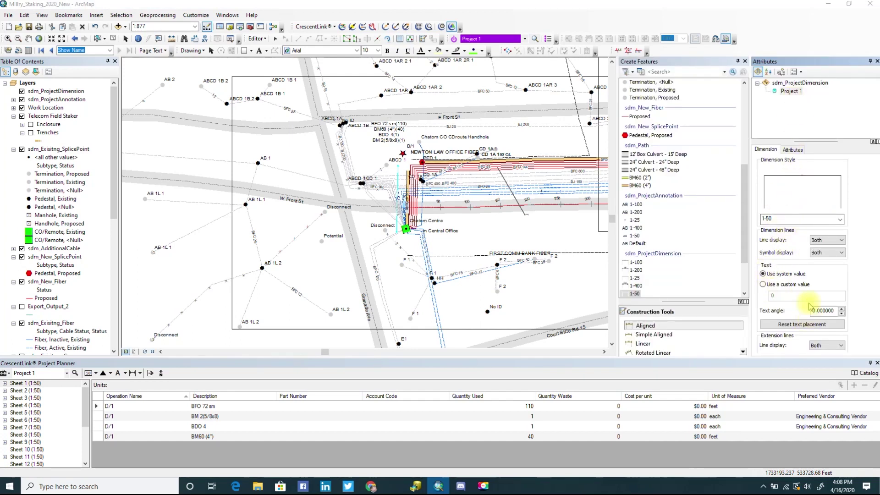
click(792, 150)
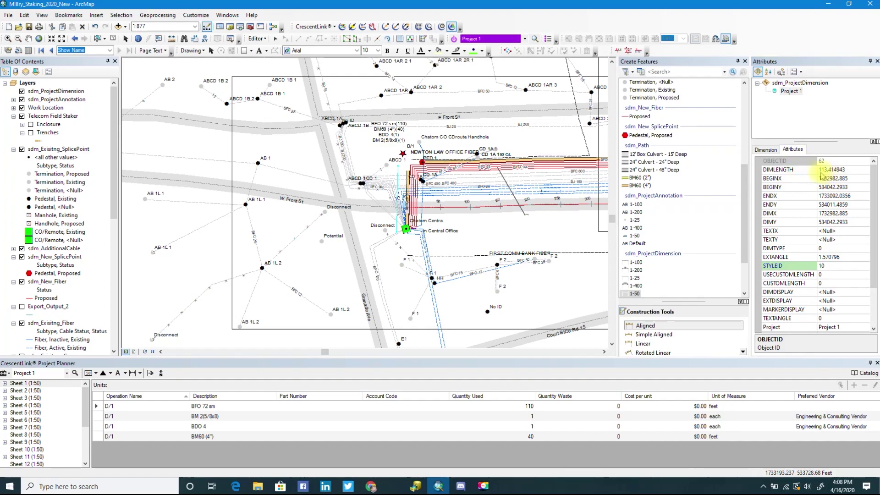
click(766, 150)
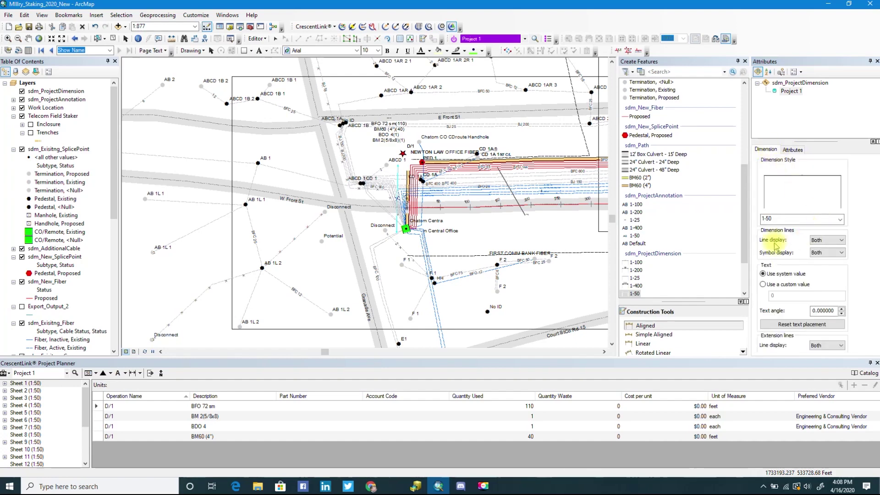
Give the dimension a custom text value of 100, commit it, and clear the selection.
click(763, 284)
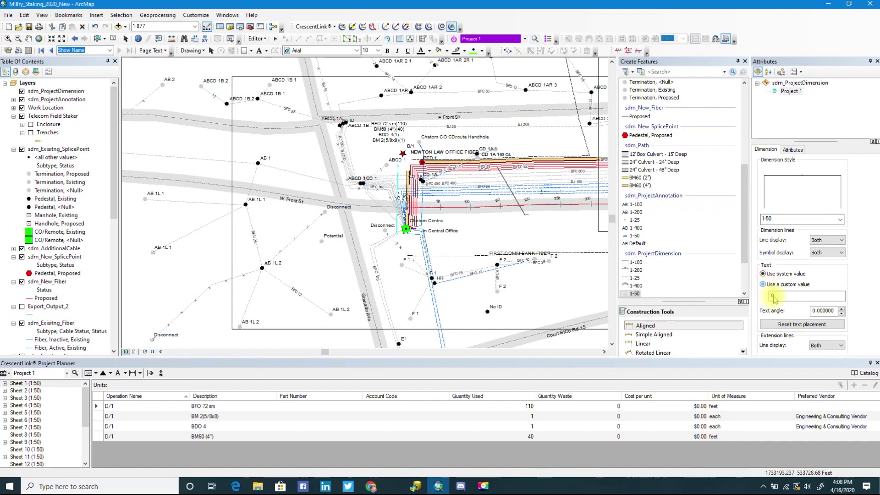
click(778, 296)
double_click(778, 296)
text(100)
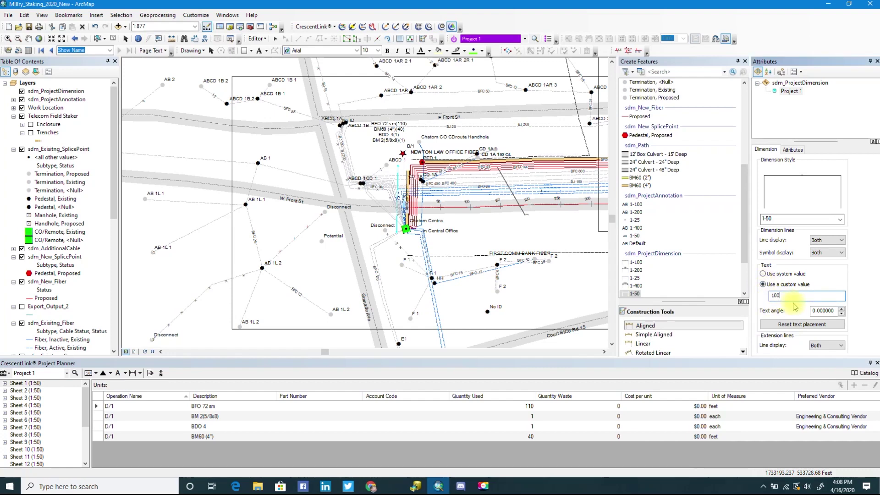
click(803, 325)
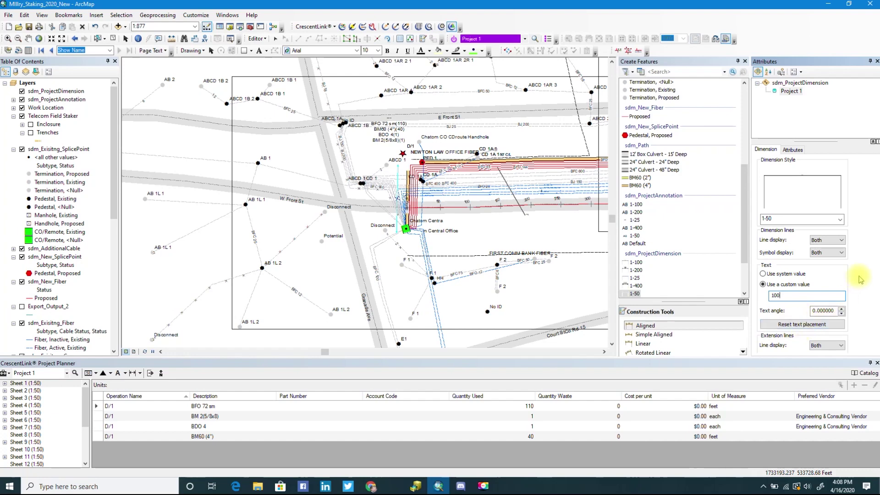
drag(849, 357, 849, 382)
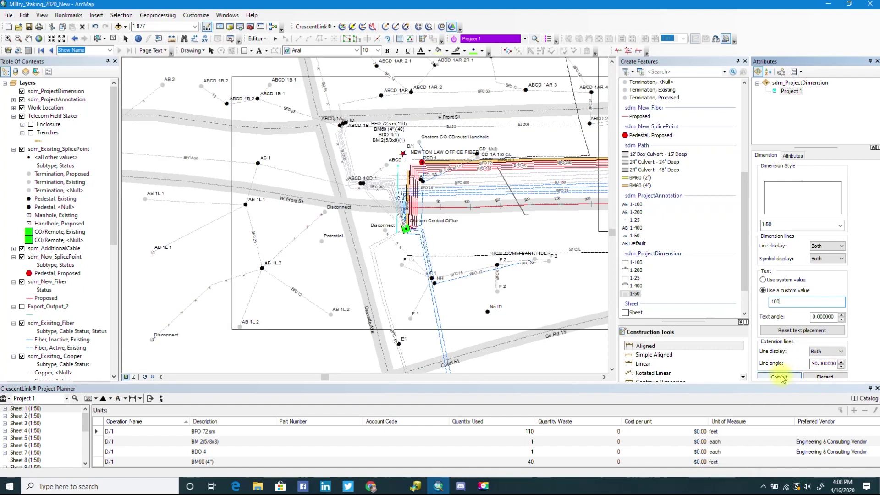
click(782, 377)
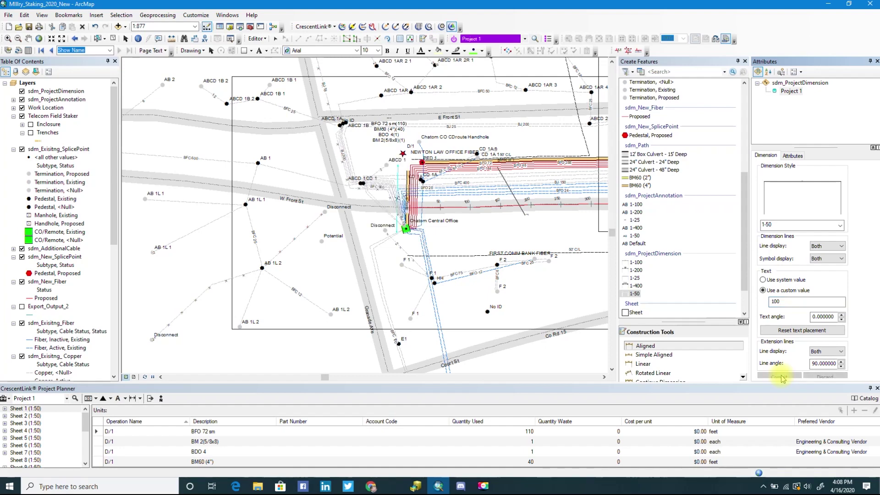
click(780, 376)
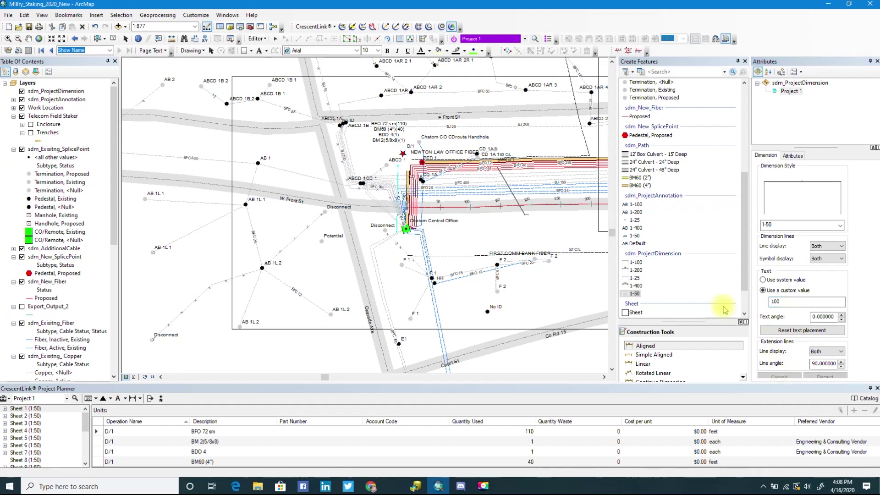
click(113, 40)
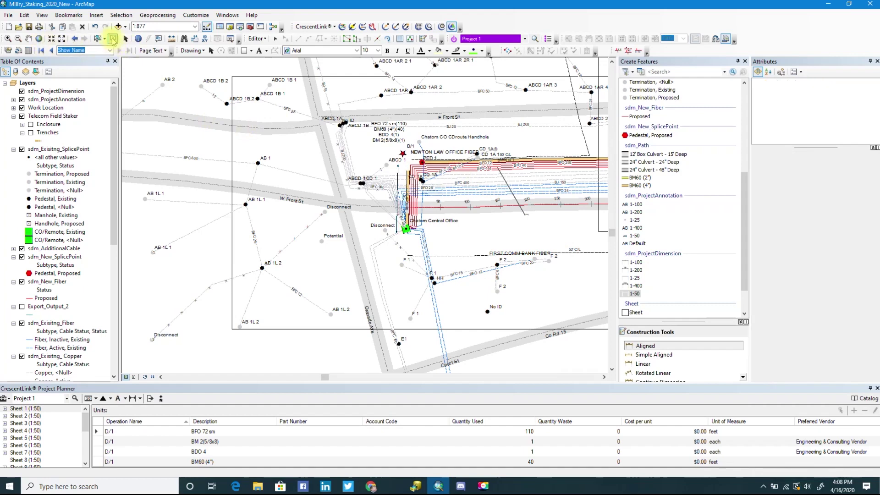
Zoom the map to Sheet 1's extent to view the new 1-50 dimension at Chatom Central Office.
scroll(389, 188, up, 3)
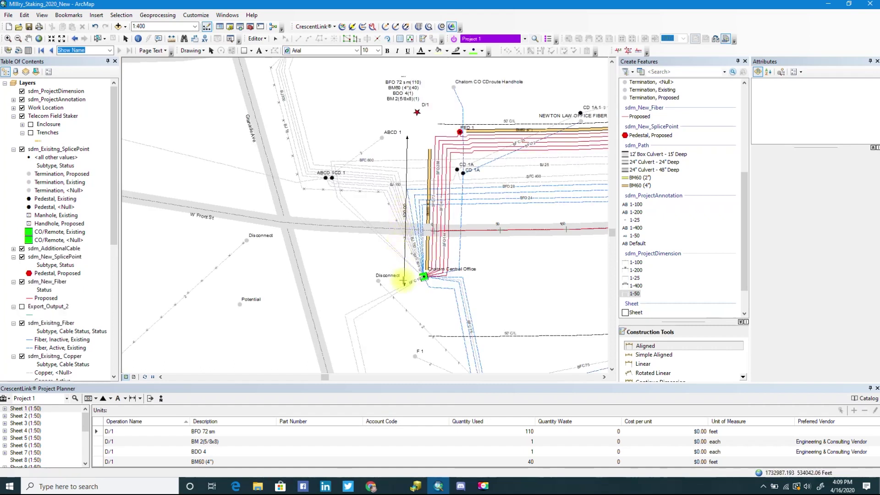
scroll(500, 257, down, 3)
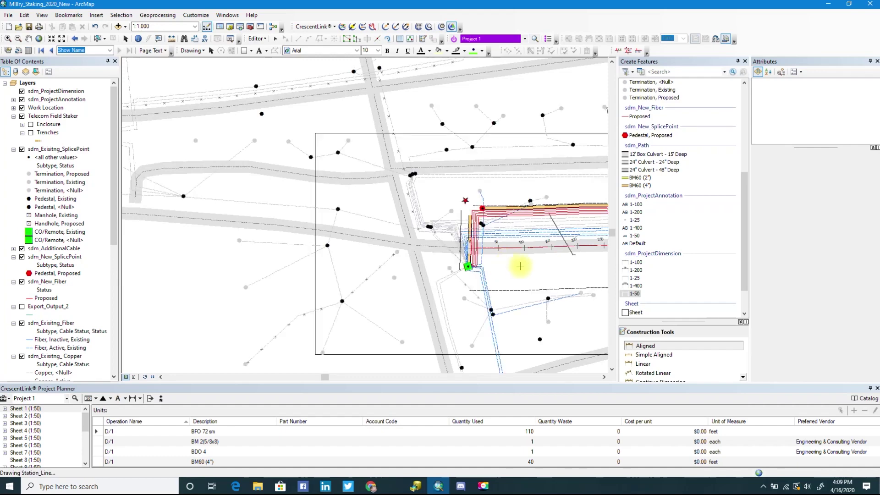
right_click(18, 408)
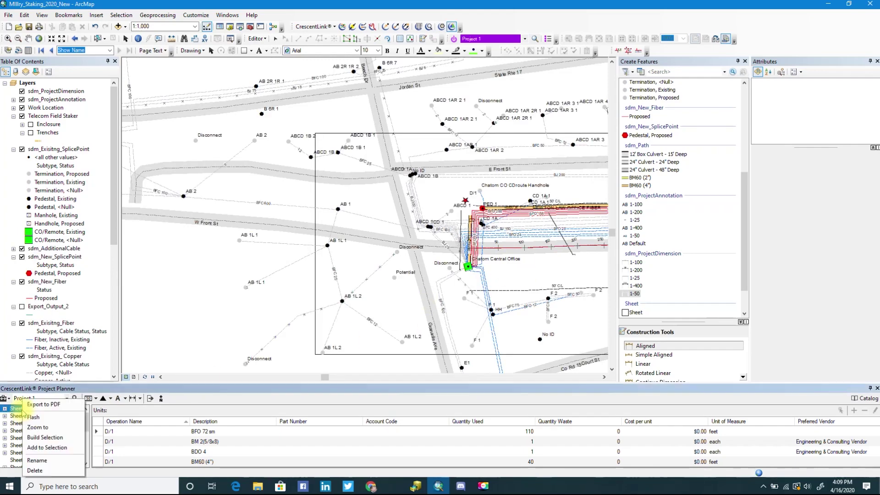
click(32, 430)
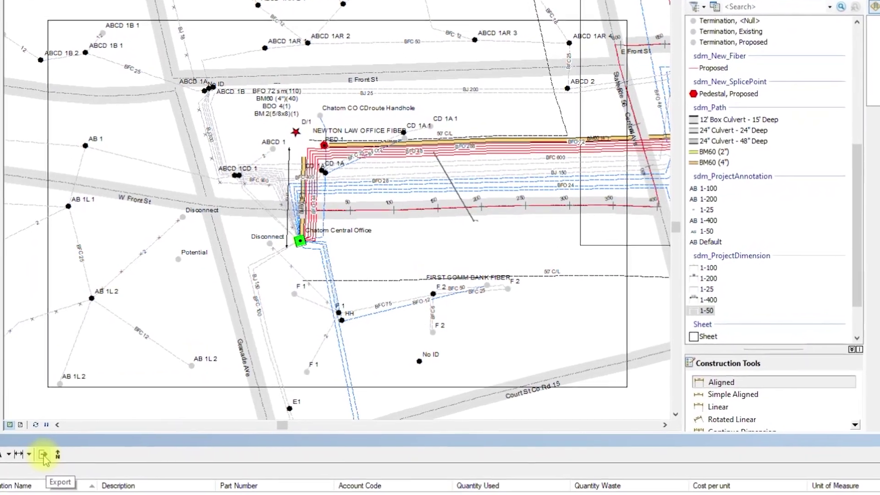
Export all sheets to PDF at 300 dpi with index sheet, unit summary and cost data included.
click(28, 462)
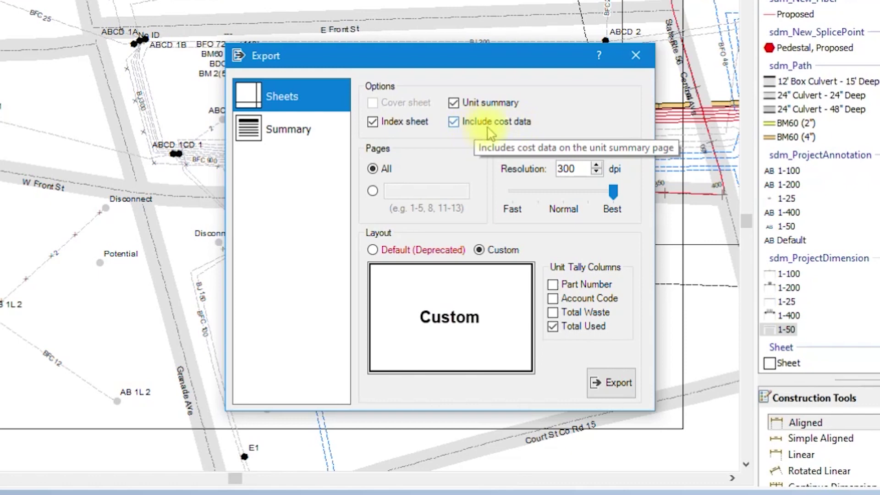
click(454, 122)
click(453, 121)
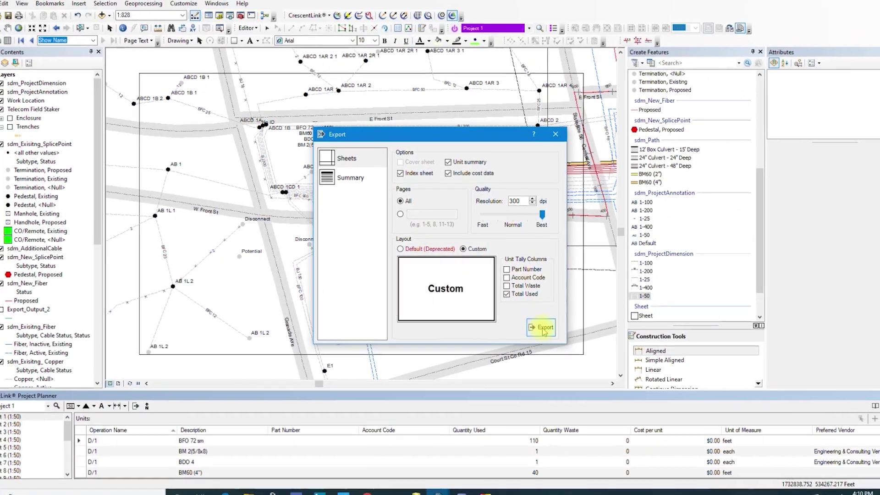
click(565, 346)
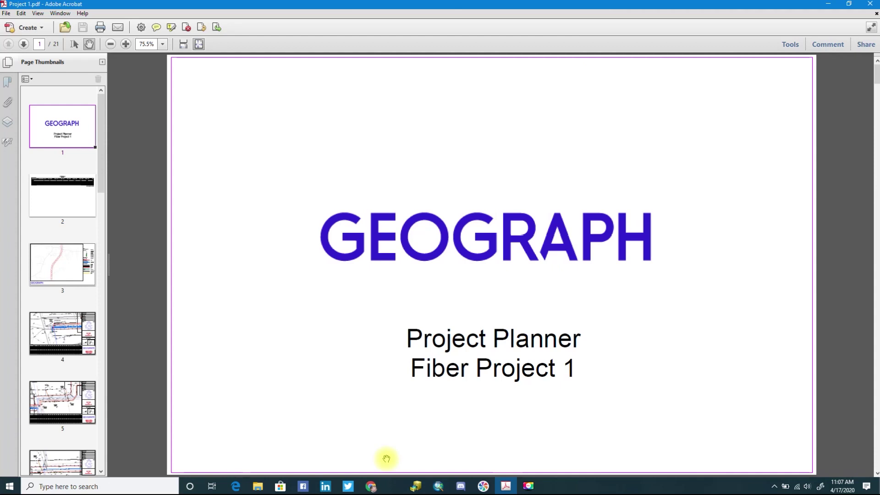
Scroll through Project 1.pdf from the title page and unit summary to Sheet 10 of 18 on page 13.
scroll(387, 458, down, 1)
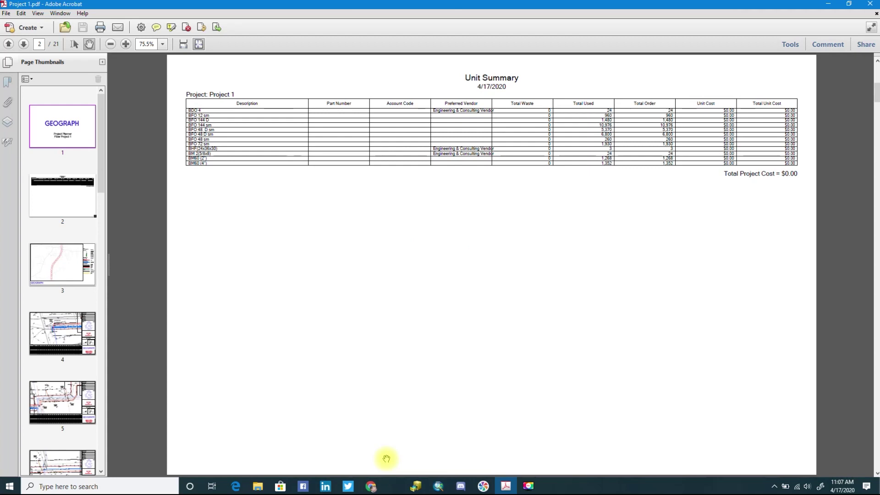
scroll(386, 458, down, 1)
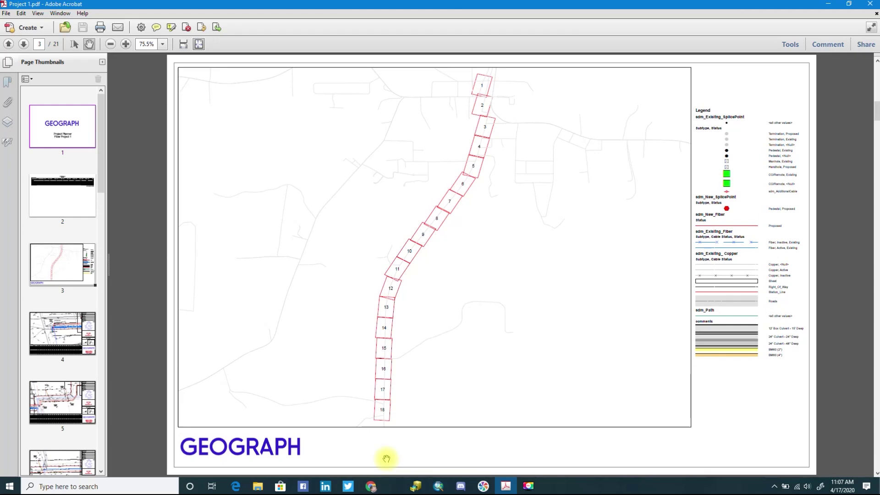
scroll(386, 459, down, 1)
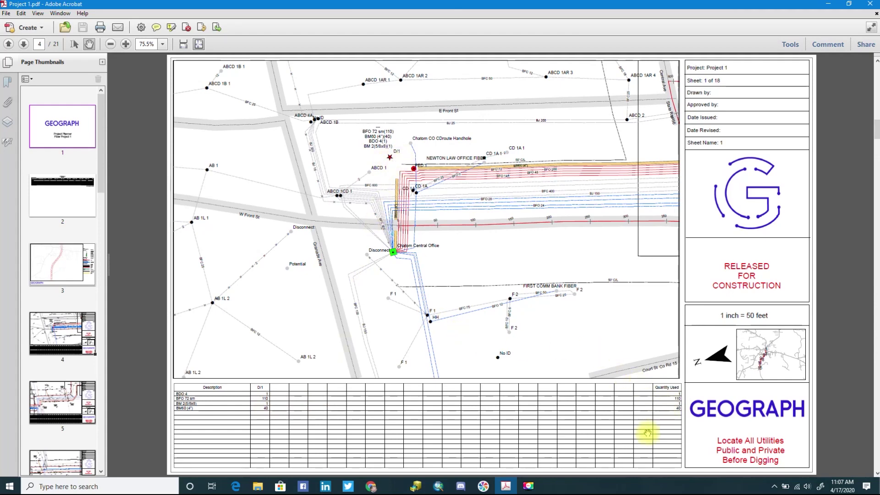
scroll(647, 433, down, 1)
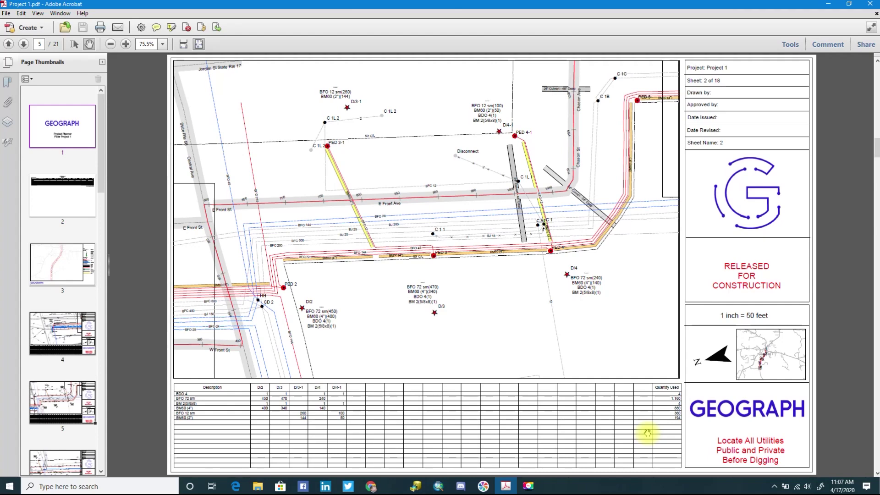
scroll(647, 433, down, 1)
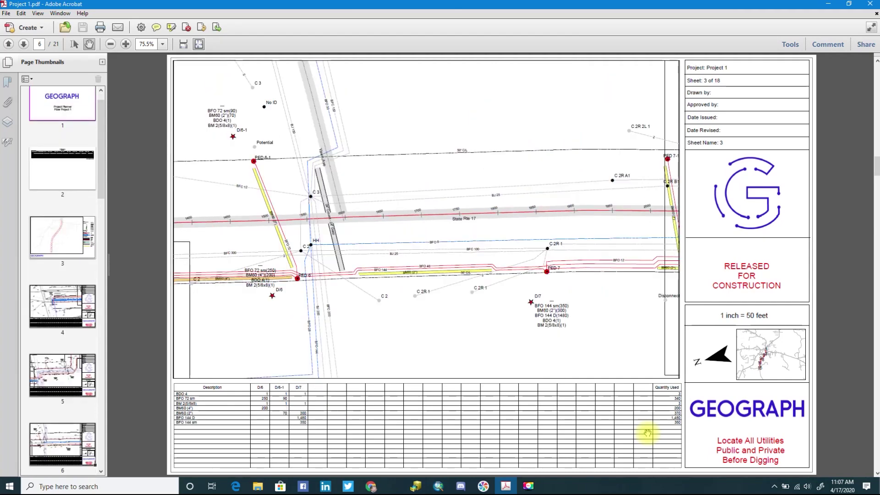
scroll(647, 433, down, 1)
scroll(647, 433, down, 1)
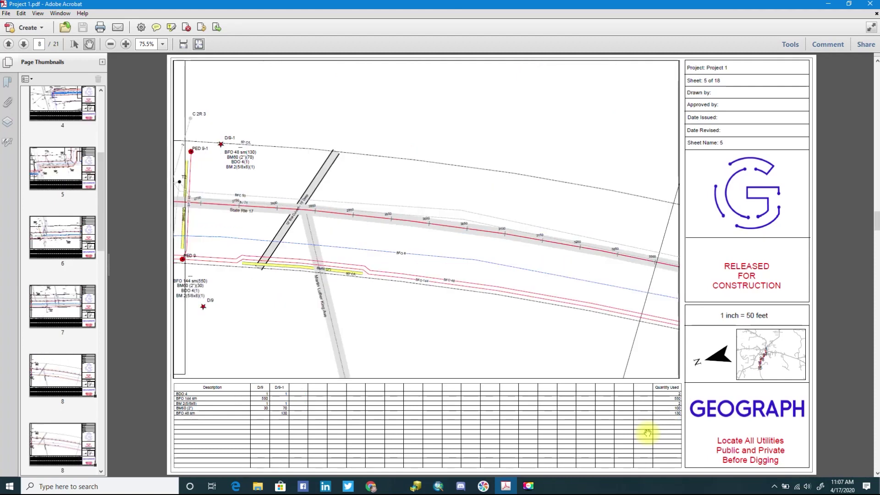
scroll(647, 433, down, 1)
scroll(647, 434, down, 1)
scroll(647, 433, down, 1)
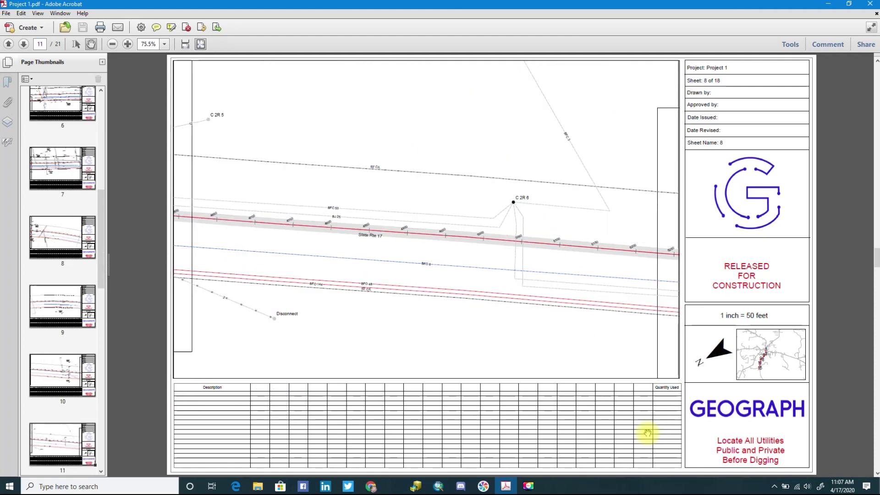
scroll(647, 433, down, 1)
scroll(647, 433, down, 1)
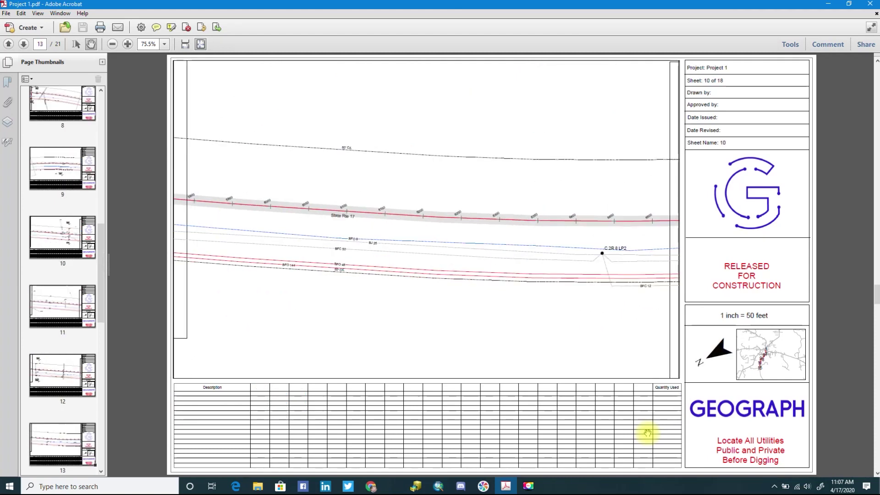